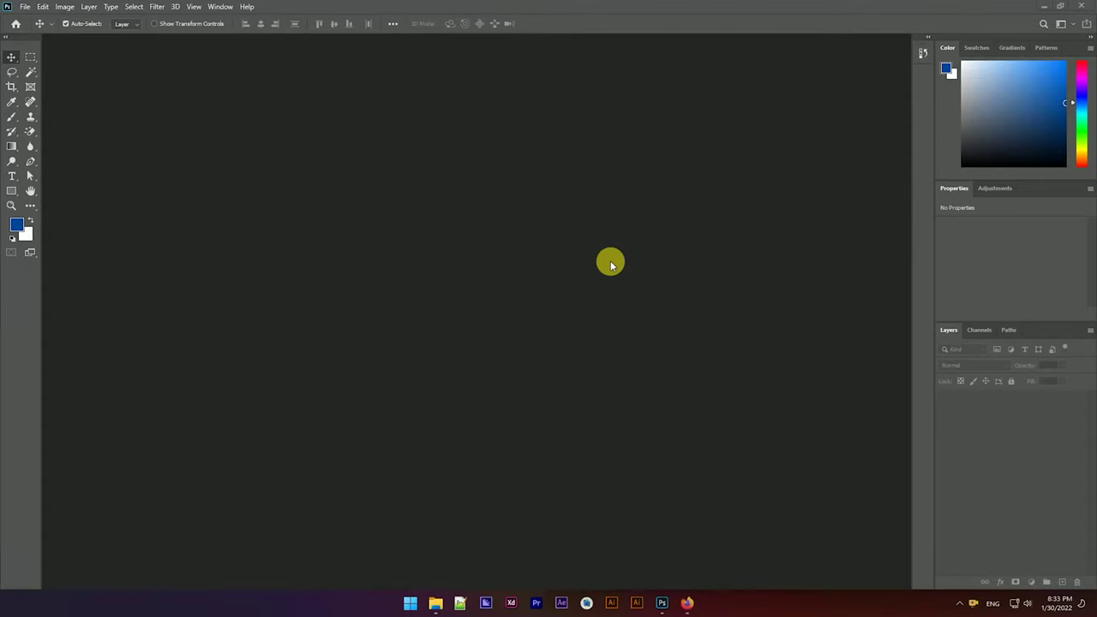
# Step: Drag 1.jpg from File Explorer into Photoshop and zoom in on the eye
pyautogui.click(435, 604)
pyautogui.moveTo(677, 118); pyautogui.dragTo(442, 147)
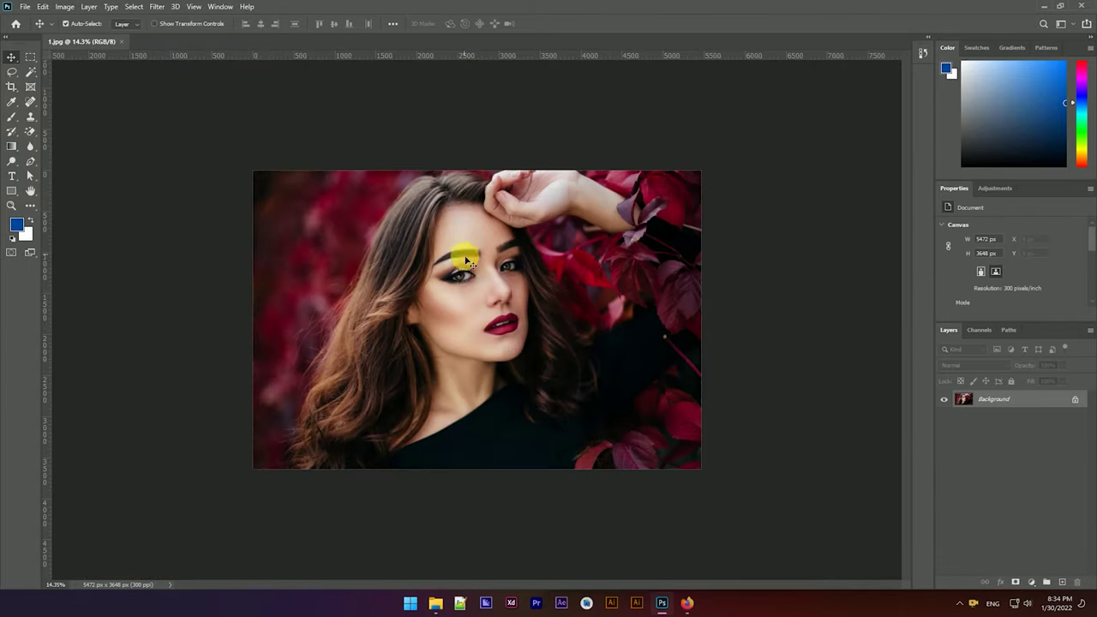
pyautogui.scroll(3, 463, 257)
pyautogui.scroll(3, 438, 249)
pyautogui.scroll(2, 433, 227)
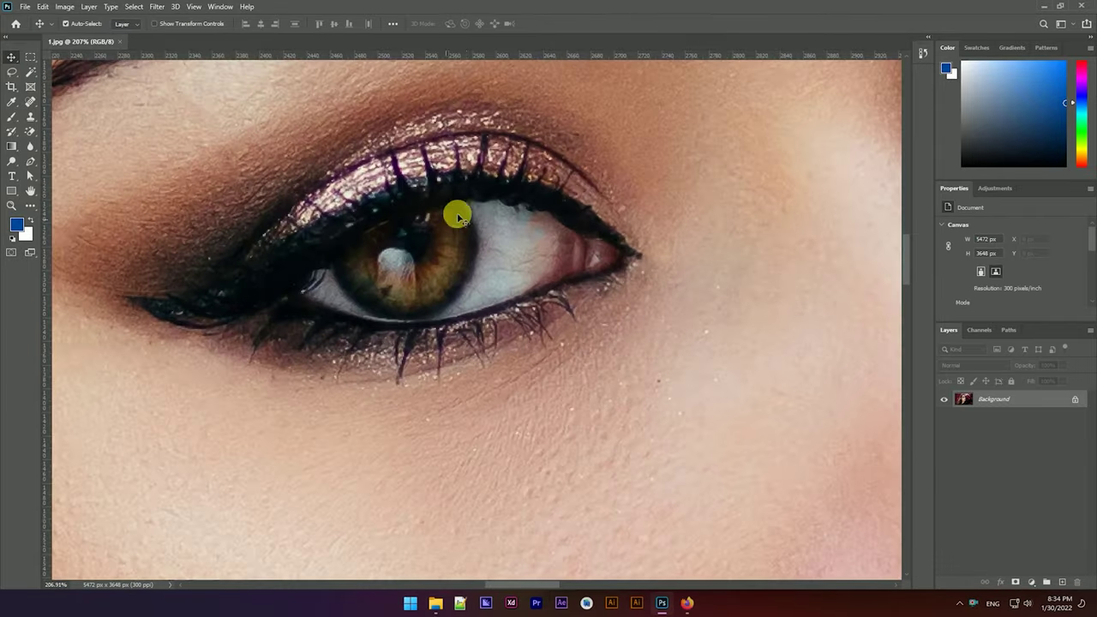
pyautogui.scroll(2, 378, 308)
pyautogui.scroll(2, 472, 202)
pyautogui.scroll(-3, 468, 184)
pyautogui.scroll(1, 465, 206)
pyautogui.scroll(2, 465, 210)
pyautogui.scroll(-1, 446, 261)
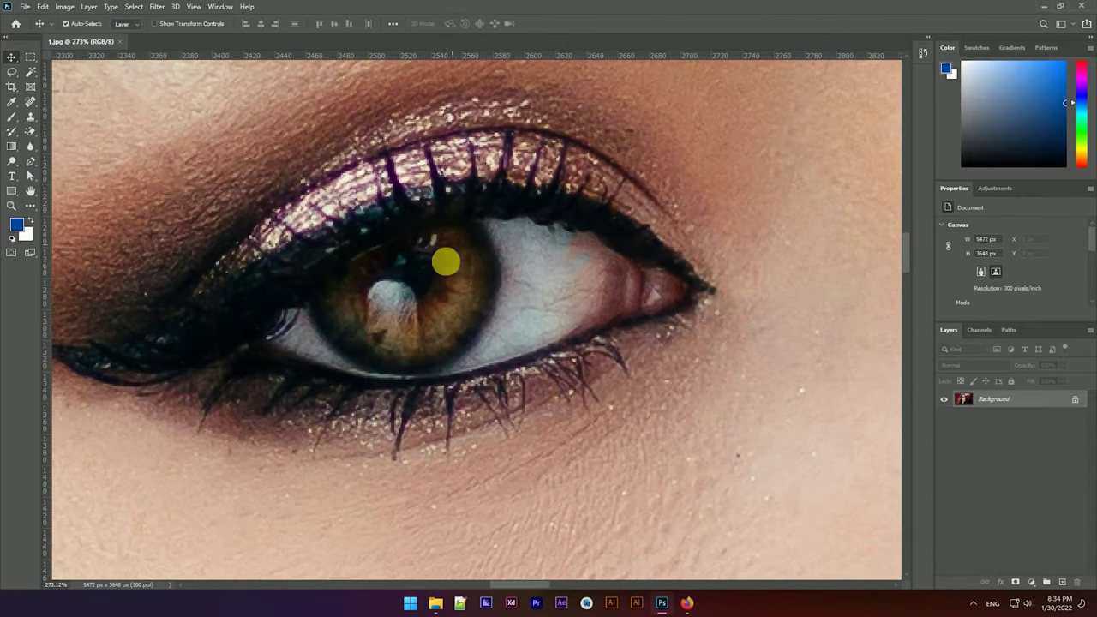
# Step: Unlock the photo layer, add an empty Layer 1 above it, and choose the Elliptical Marquee tool
pyautogui.click(1082, 402)
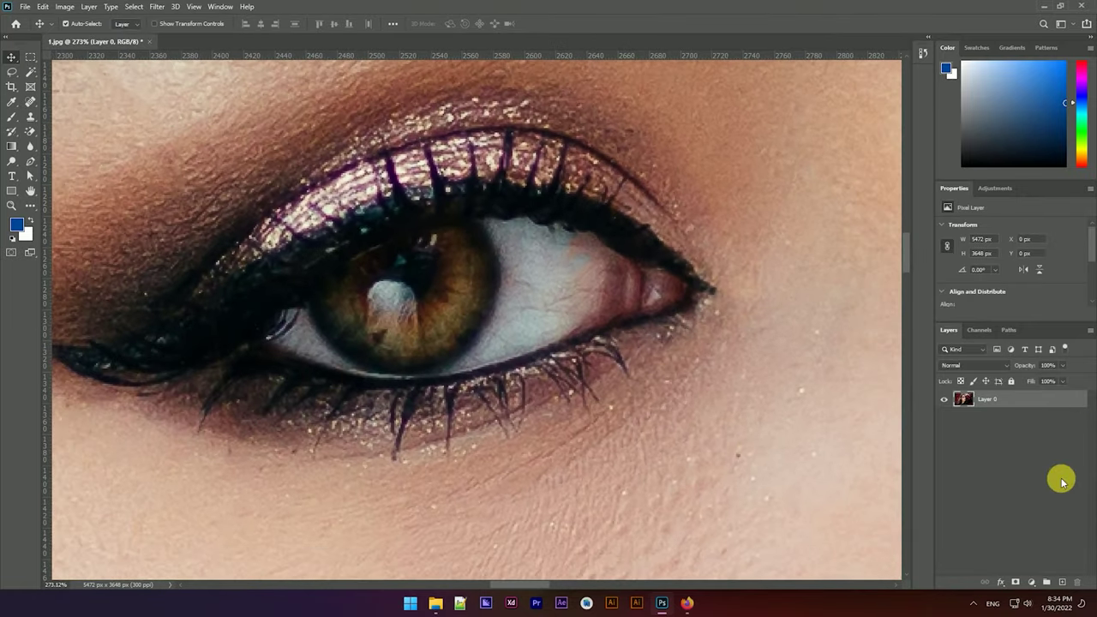
pyautogui.click(1062, 583)
pyautogui.click(11, 73)
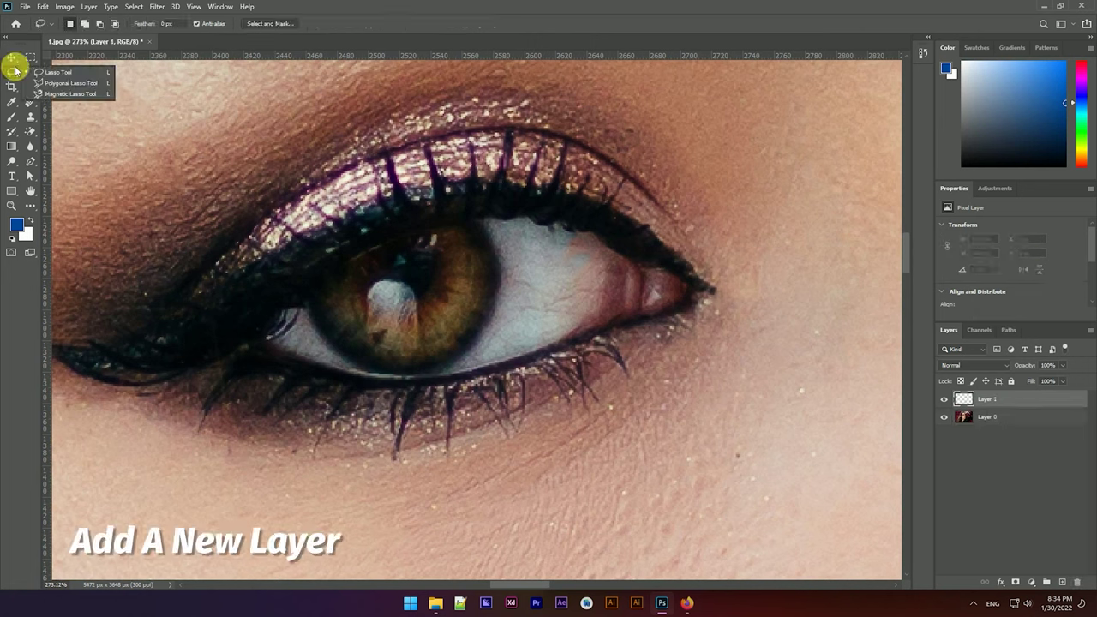
pyautogui.click(32, 57)
pyautogui.click(72, 68)
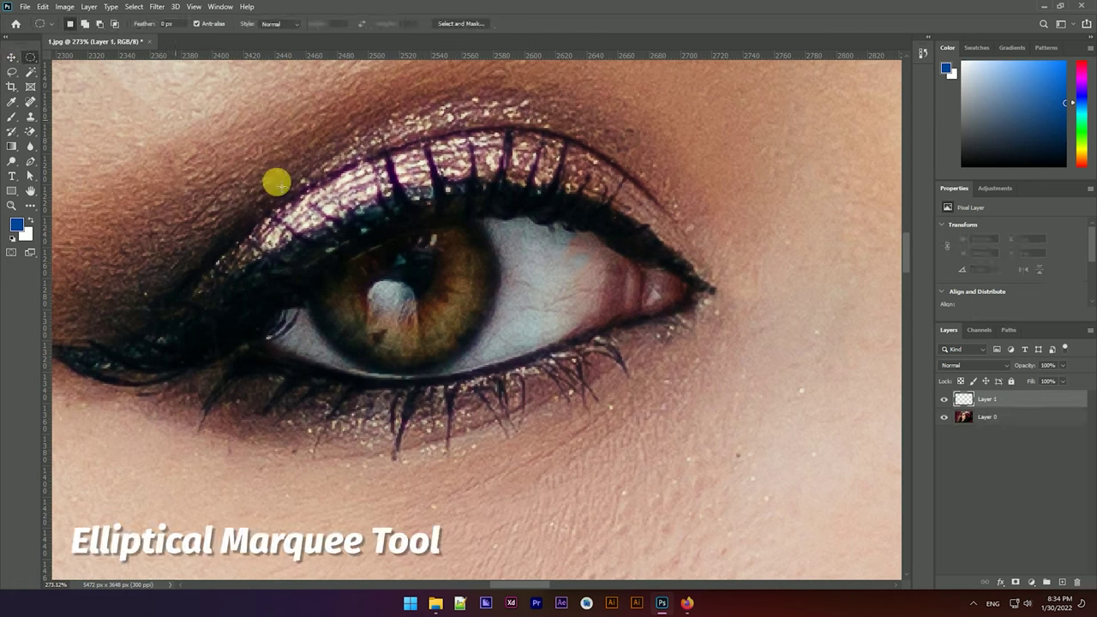
# Step: Draw an elliptical selection covering the left iris
pyautogui.moveTo(476, 350); pyautogui.dragTo(484, 369)
pyautogui.moveTo(437, 240); pyautogui.dragTo(439, 241)
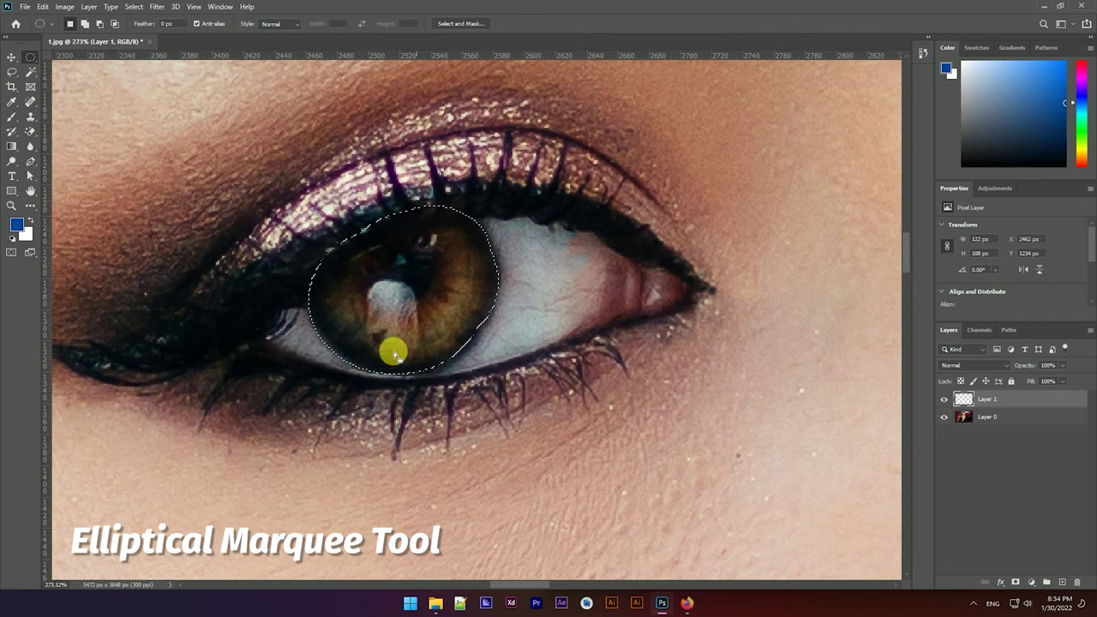
pyautogui.scroll(-5, 329, 238)
pyautogui.scroll(-2, 330, 238)
pyautogui.scroll(4, 355, 282)
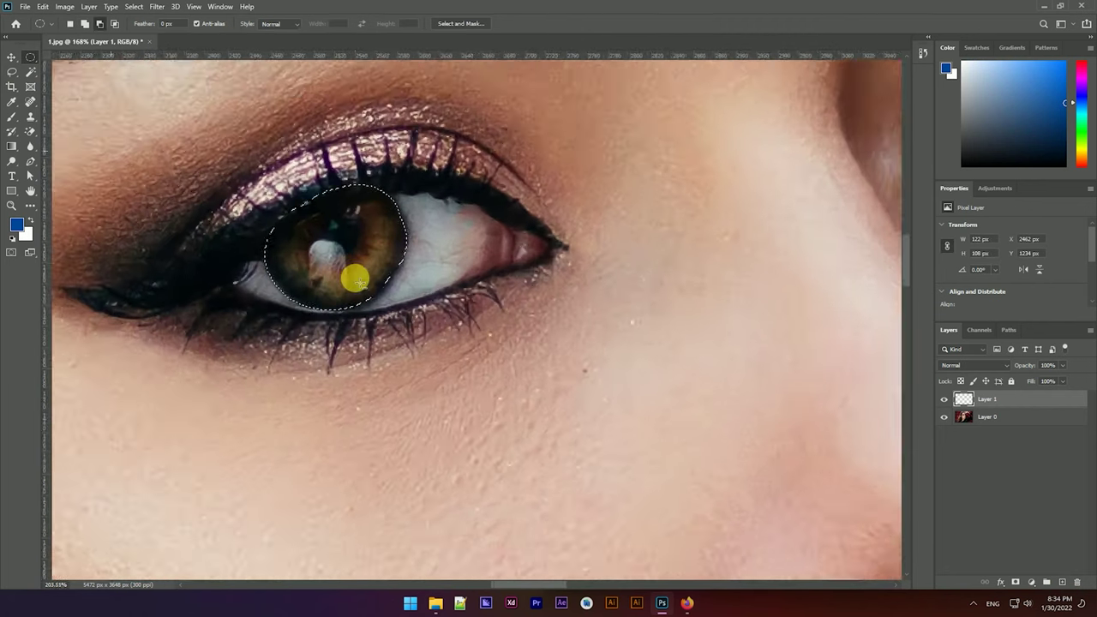
pyautogui.scroll(1, 298, 242)
pyautogui.moveTo(318, 321); pyautogui.dragTo(404, 320)
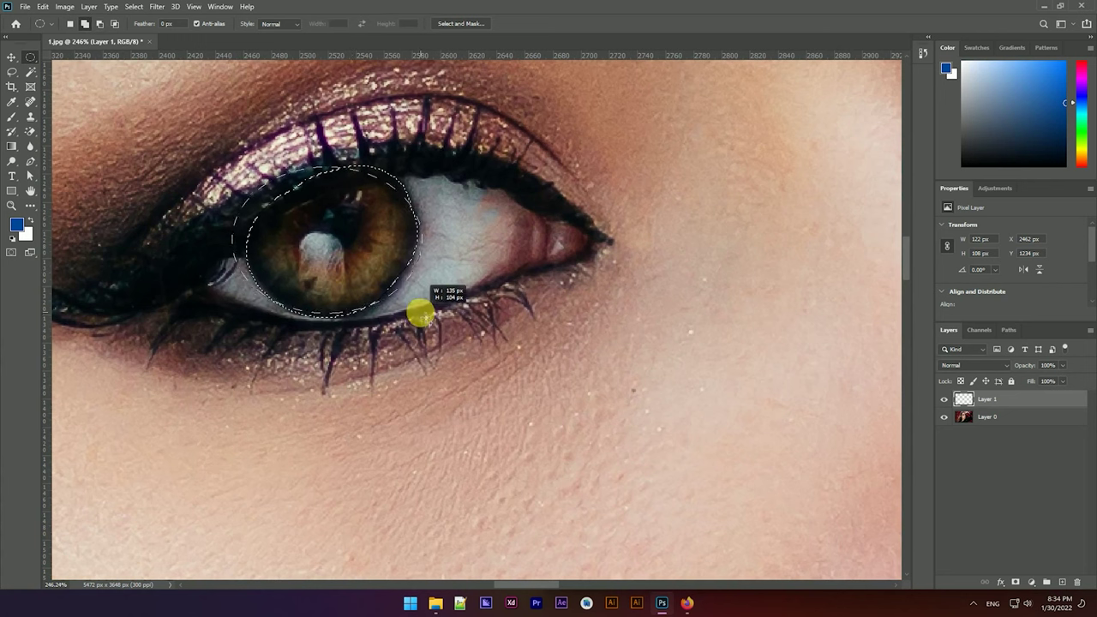
pyautogui.moveTo(412, 314); pyautogui.dragTo(412, 315)
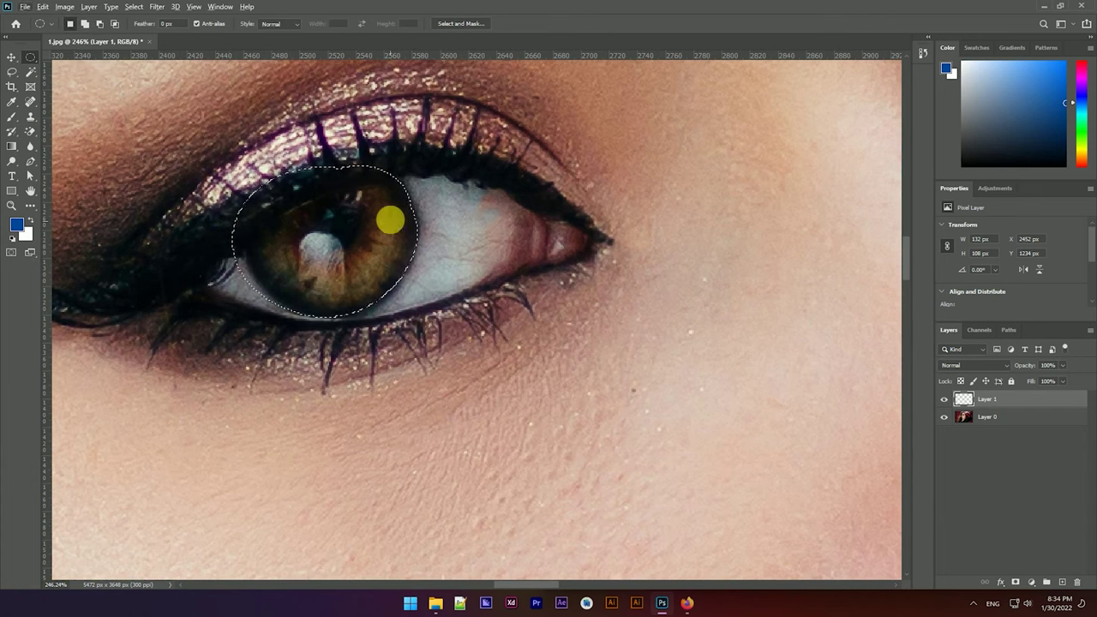
pyautogui.scroll(-4, 392, 228)
pyautogui.scroll(-1, 392, 223)
pyautogui.scroll(5, 656, 195)
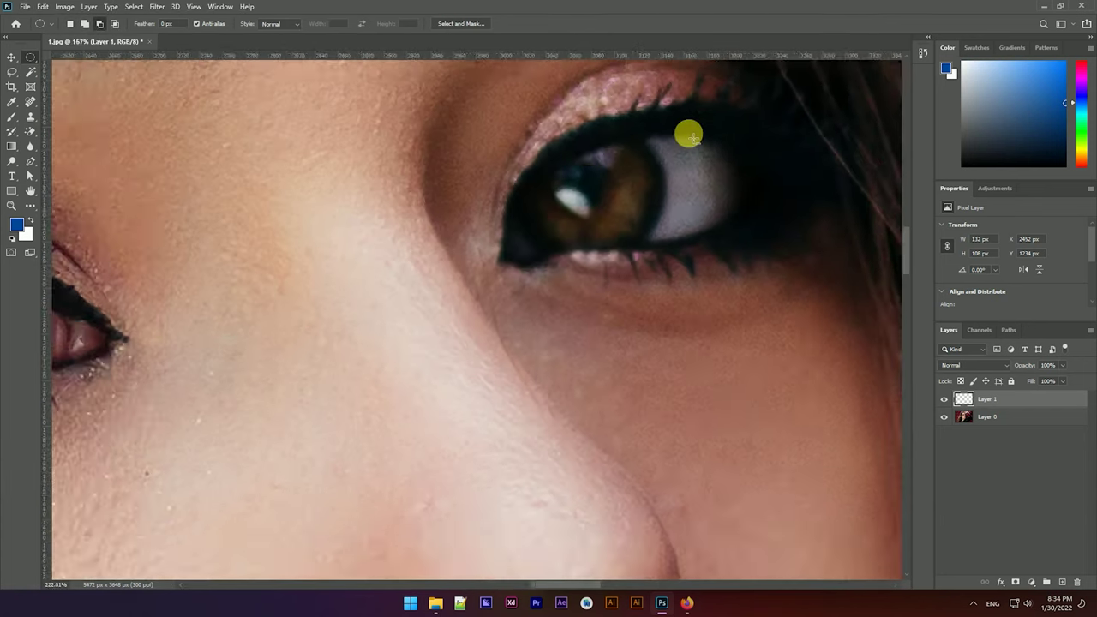
# Step: Add an elliptical selection around the right iris
pyautogui.moveTo(615, 250); pyautogui.dragTo(656, 272)
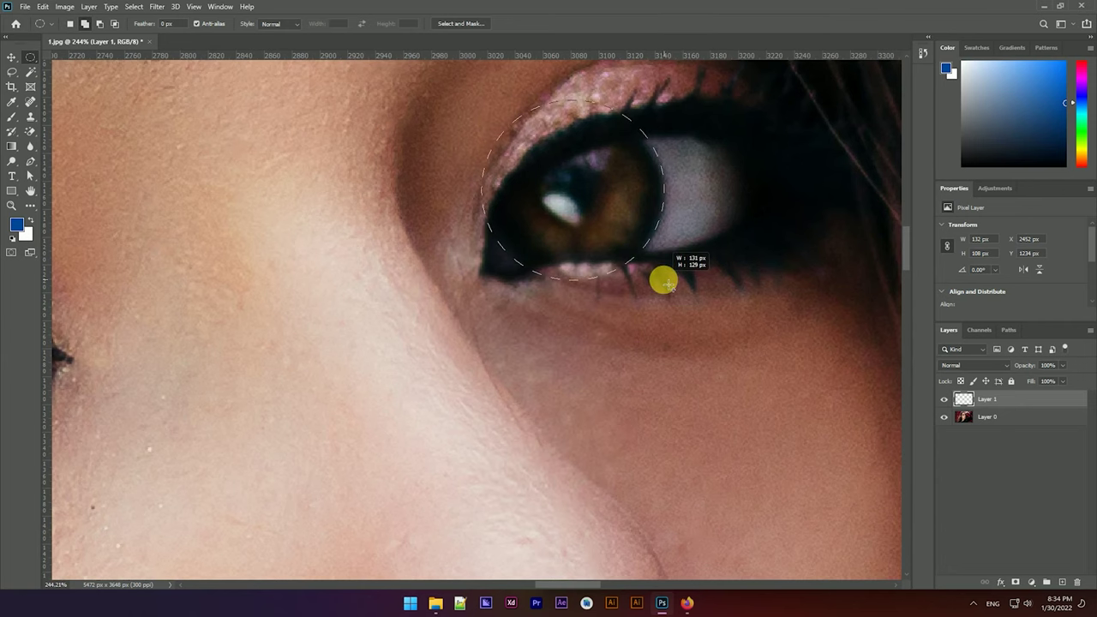
pyautogui.scroll(-2, 595, 237)
pyautogui.scroll(-2, 589, 220)
pyautogui.scroll(-1, 588, 221)
# Step: Paint both iris selections solid white with the Brush tool
pyautogui.click(11, 118)
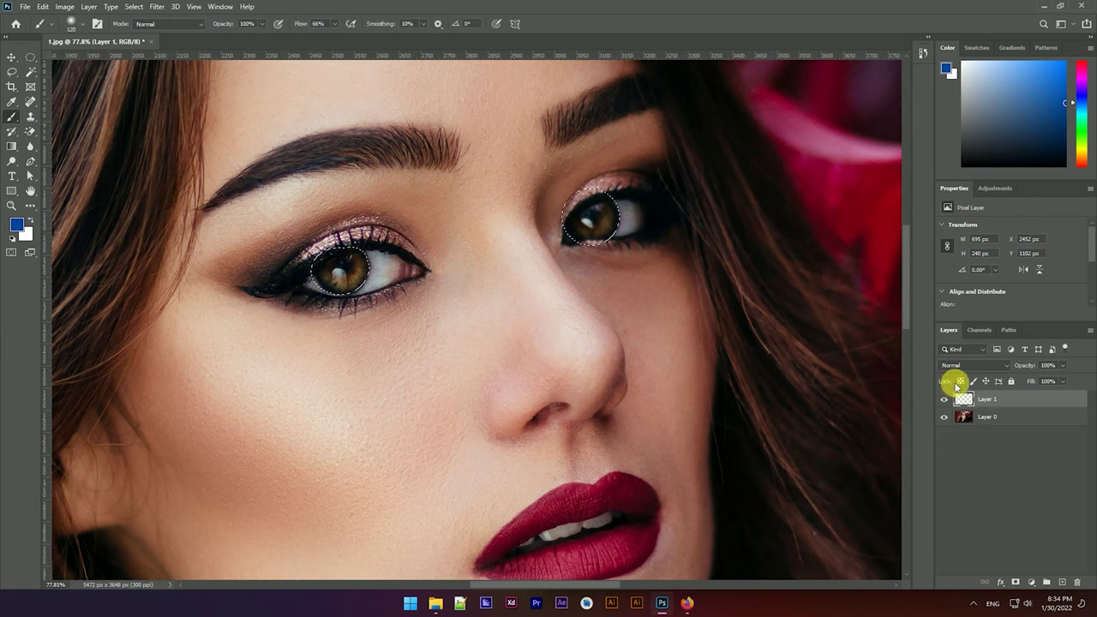
pyautogui.scroll(2, 273, 248)
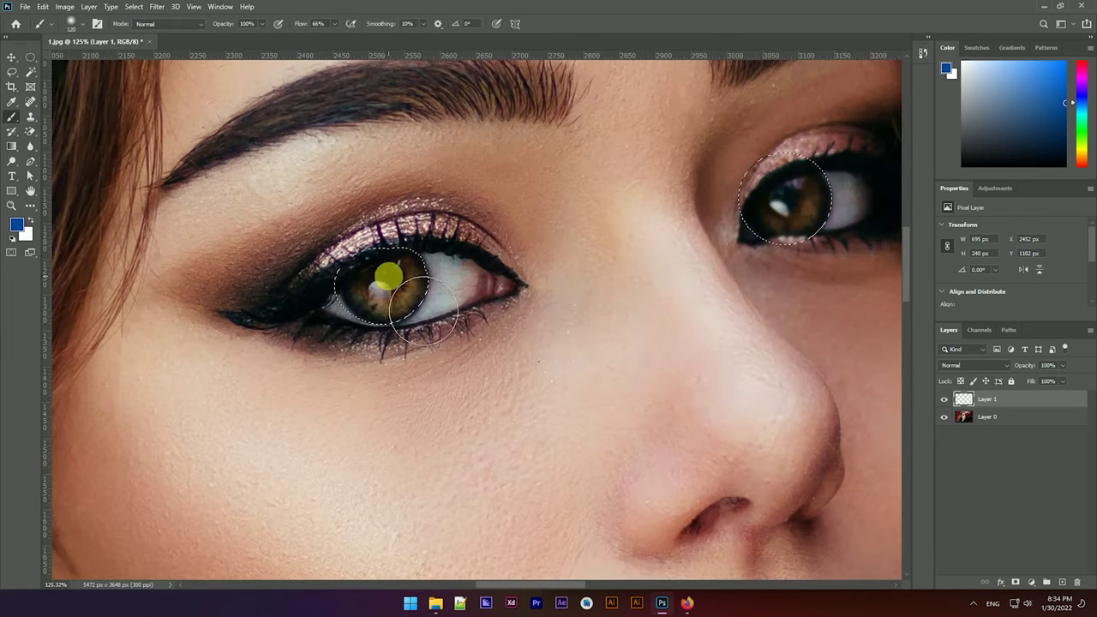
pyautogui.click(24, 221)
pyautogui.click(374, 292)
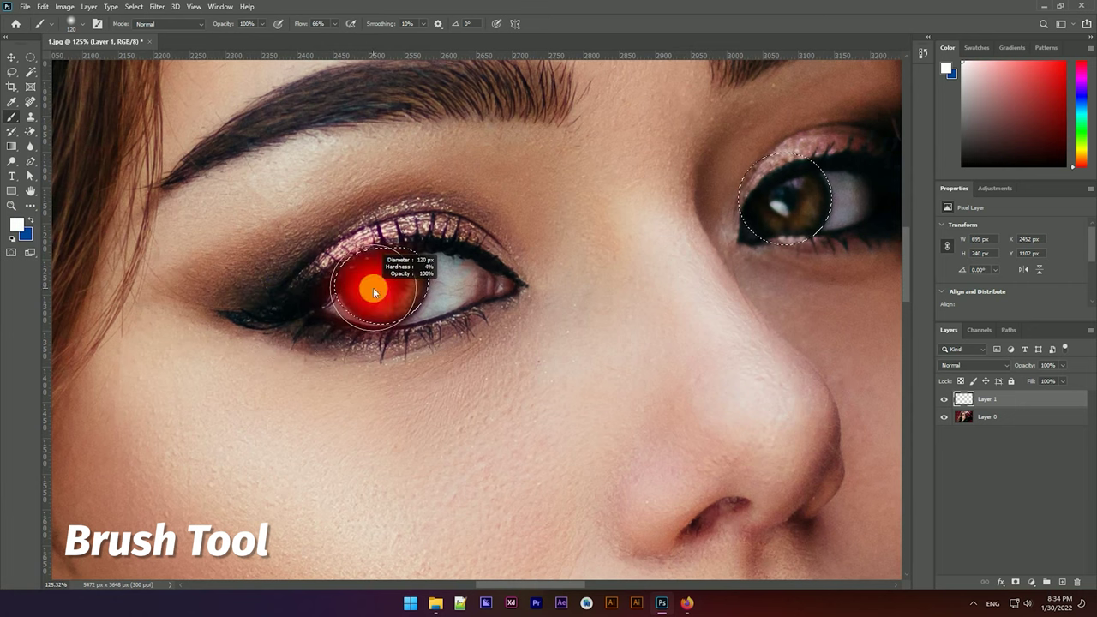
pyautogui.moveTo(374, 293); pyautogui.dragTo(386, 292)
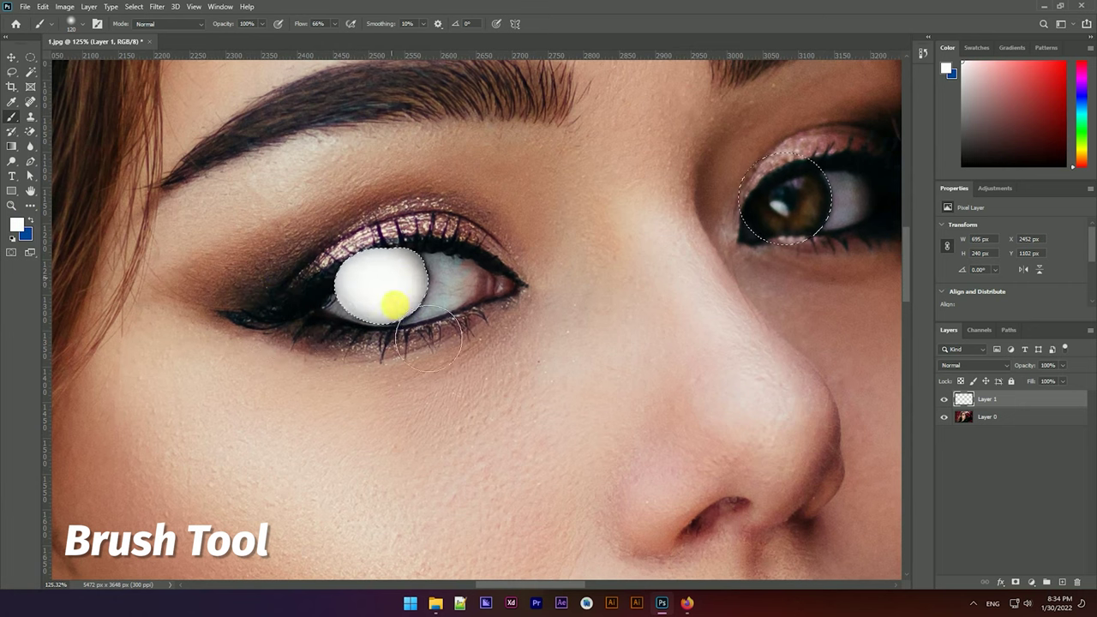
pyautogui.moveTo(712, 266)
pyautogui.mouseDown()
pyautogui.moveTo(595, 289)
pyautogui.moveTo(686, 264)
pyautogui.moveTo(688, 237)
pyautogui.moveTo(635, 271)
pyautogui.mouseUp()
# Step: Fill the remaining gaps in the left iris with white and add a layer mask to Layer 1
pyautogui.scroll(3, 705, 253)
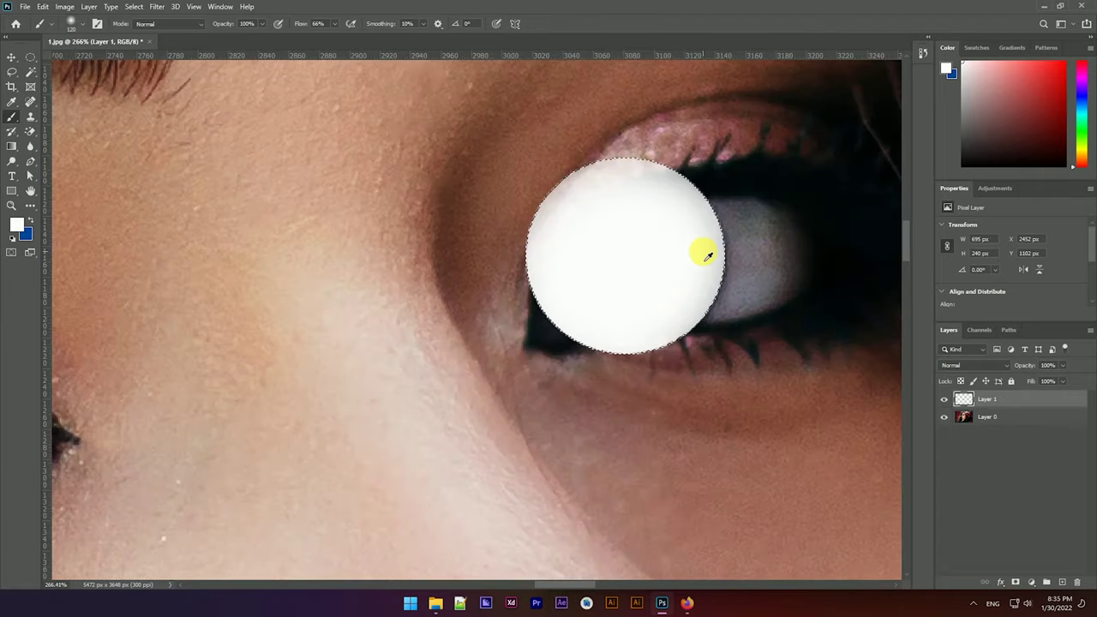
pyautogui.scroll(-4, 703, 249)
pyautogui.scroll(-1, 686, 222)
pyautogui.scroll(1, 685, 227)
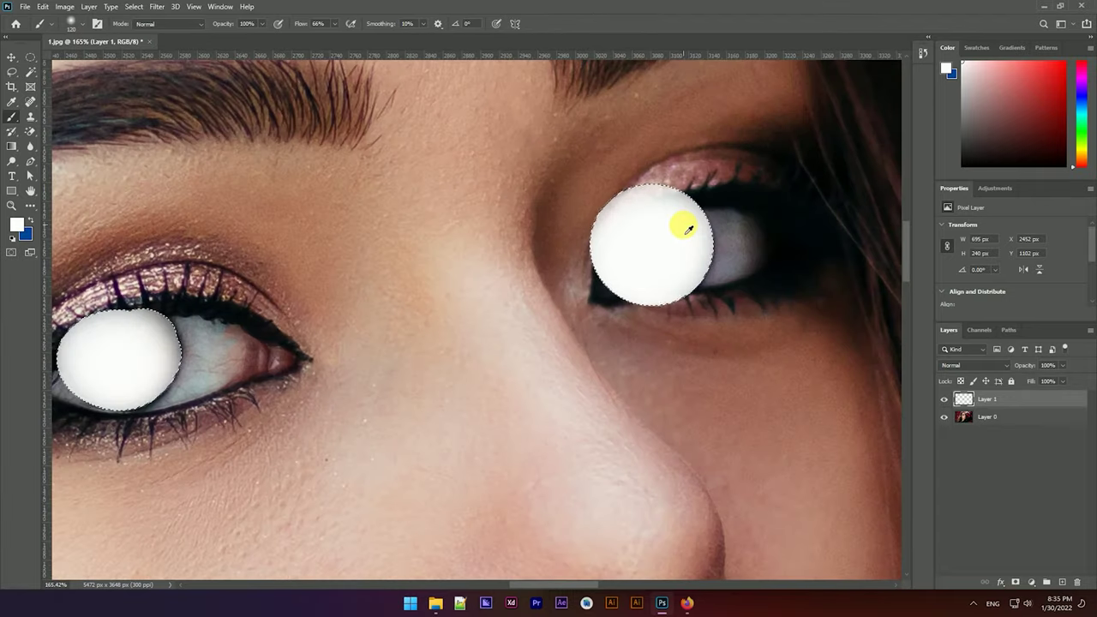
pyautogui.scroll(-1, 661, 238)
pyautogui.scroll(3, 294, 282)
pyautogui.moveTo(366, 345); pyautogui.dragTo(359, 292)
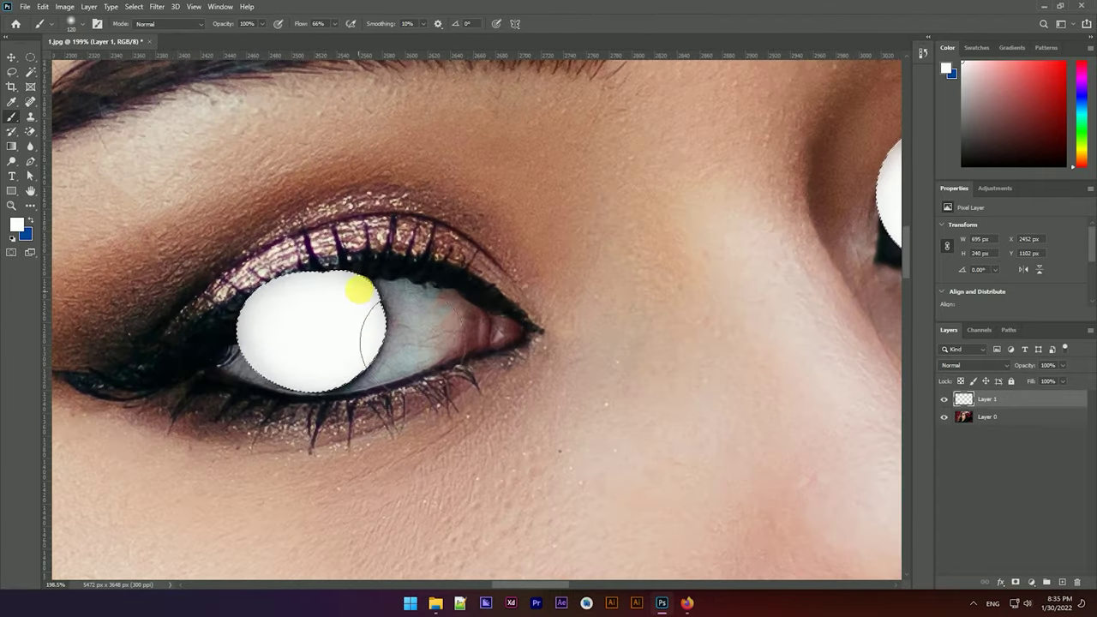
pyautogui.scroll(-3, 334, 244)
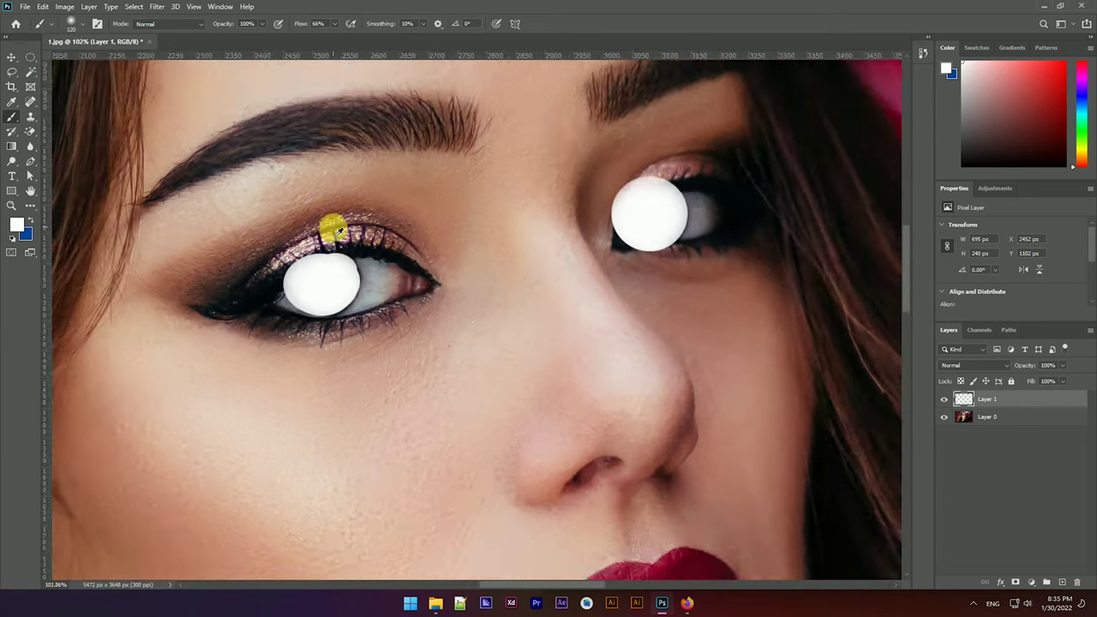
pyautogui.scroll(1, 269, 289)
pyautogui.scroll(3, 362, 240)
pyautogui.scroll(1, 374, 208)
pyautogui.moveTo(374, 209)
pyautogui.mouseDown()
pyautogui.moveTo(335, 208)
pyautogui.moveTo(275, 177)
pyautogui.moveTo(304, 177)
pyautogui.mouseUp()
pyautogui.click(1017, 583)
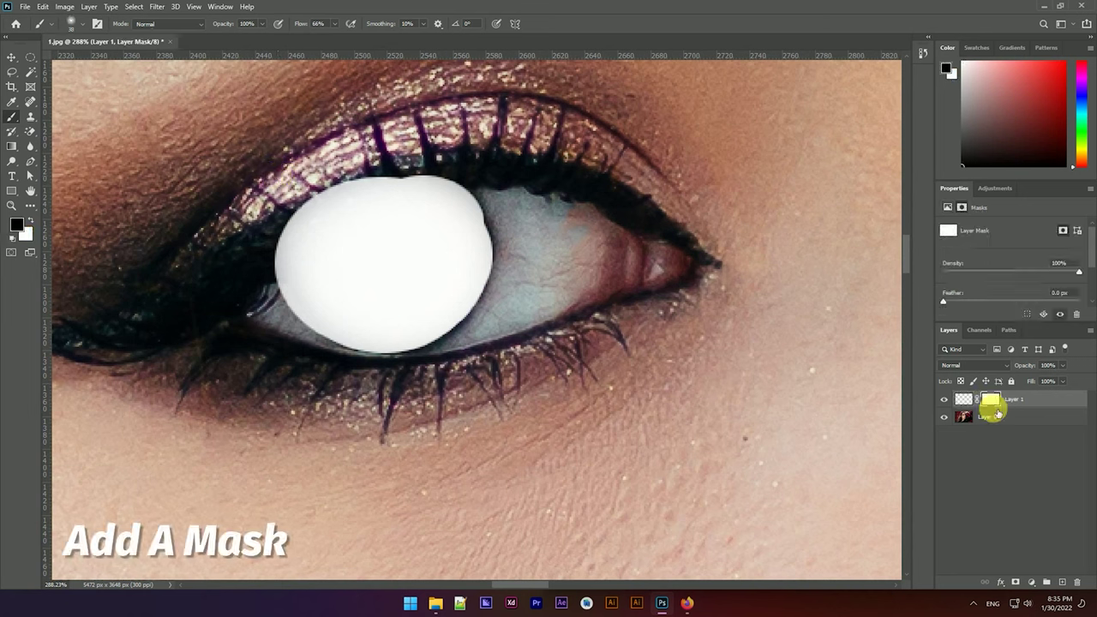
# Step: Set the foreground colour to black (000000) and mask the white along the iris's upper-left edge
pyautogui.click(16, 223)
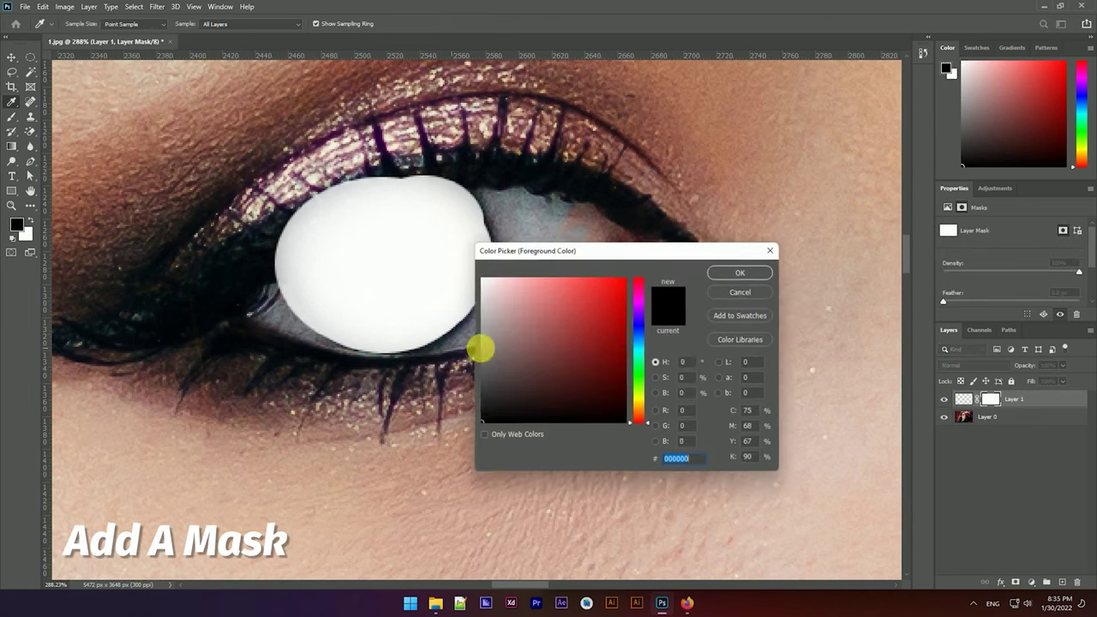
pyautogui.click(742, 273)
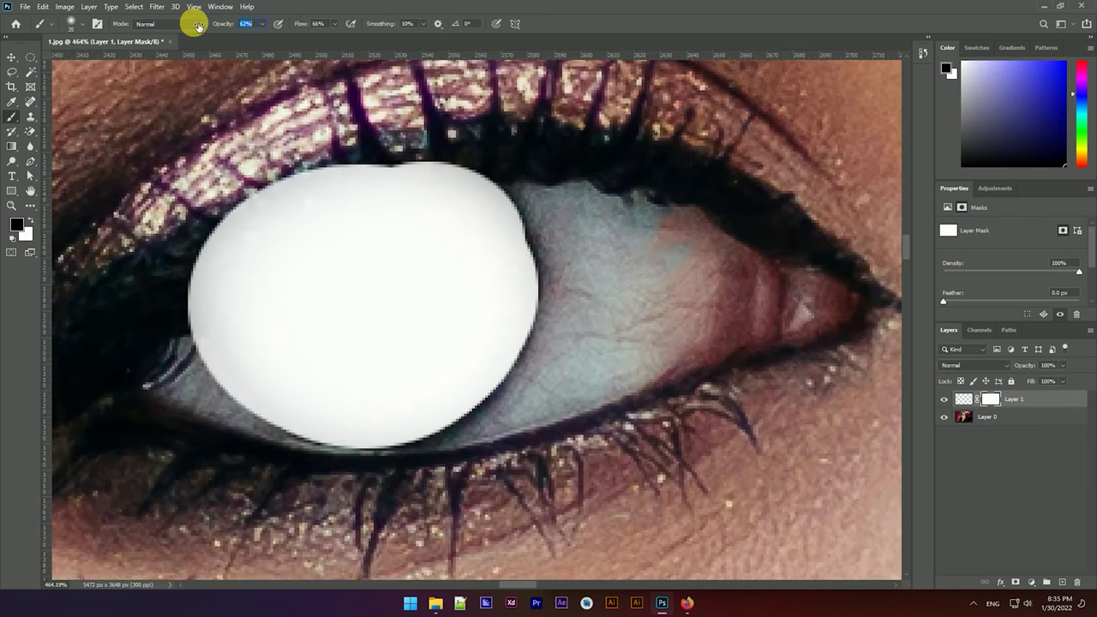
pyautogui.moveTo(225, 241)
pyautogui.mouseDown()
pyautogui.moveTo(520, 137)
pyautogui.moveTo(370, 175)
pyautogui.moveTo(526, 154)
pyautogui.moveTo(351, 189)
pyautogui.moveTo(666, 177)
pyautogui.moveTo(252, 221)
pyautogui.moveTo(152, 274)
pyautogui.moveTo(122, 333)
pyautogui.moveTo(186, 313)
pyautogui.moveTo(251, 234)
pyautogui.moveTo(464, 184)
pyautogui.moveTo(502, 142)
pyautogui.mouseUp()
# Step: Mask the left iris's top edge and shrink the brush to 33 px
pyautogui.scroll(-3, 428, 225)
pyautogui.moveTo(435, 260)
pyautogui.mouseDown()
pyautogui.moveTo(380, 270)
pyautogui.moveTo(695, 300)
pyautogui.mouseUp()
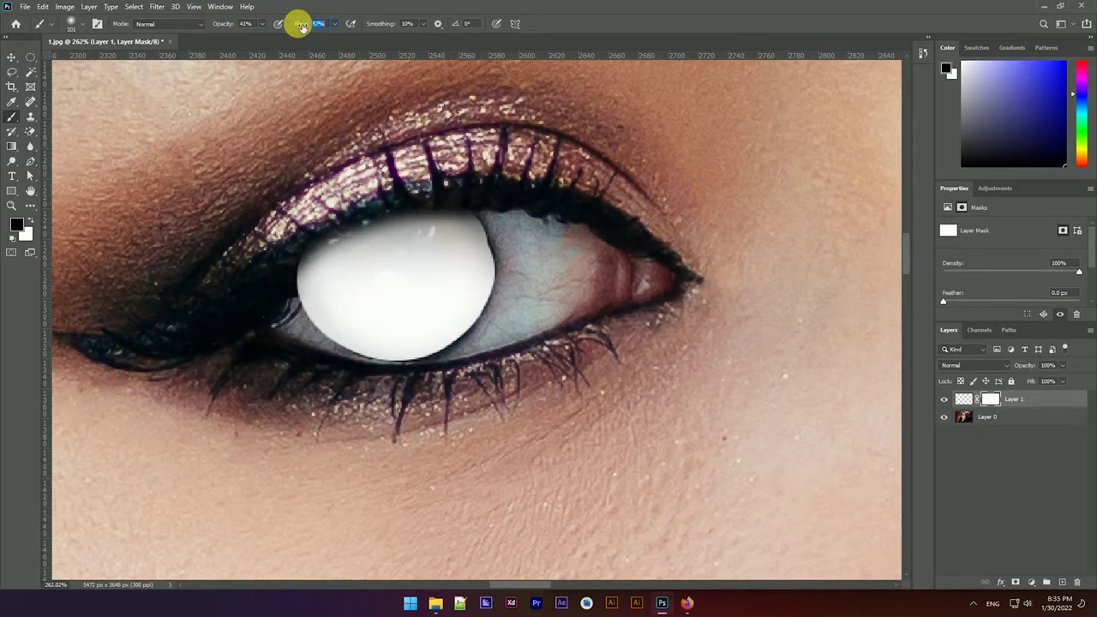
pyautogui.moveTo(497, 245)
pyautogui.mouseDown()
pyautogui.moveTo(534, 273)
pyautogui.moveTo(563, 274)
pyautogui.moveTo(292, 284)
pyautogui.moveTo(574, 282)
pyautogui.mouseUp()
pyautogui.scroll(3, 477, 343)
pyautogui.moveTo(583, 225)
pyautogui.mouseDown()
pyautogui.moveTo(544, 224)
pyautogui.moveTo(571, 346)
pyautogui.mouseUp()
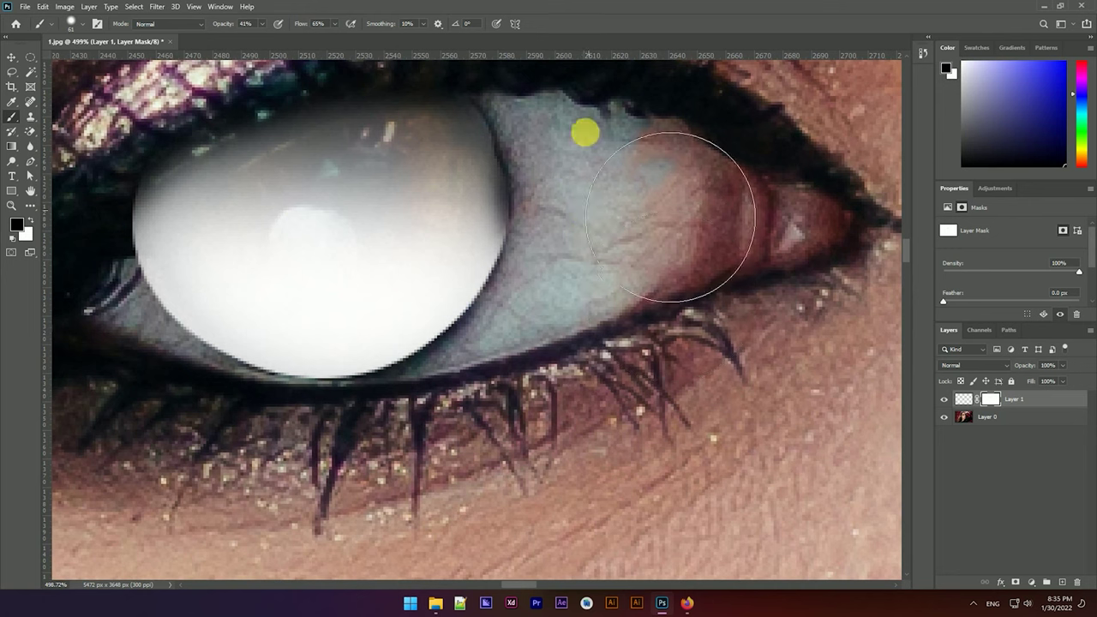
pyautogui.moveTo(603, 202); pyautogui.dragTo(604, 279)
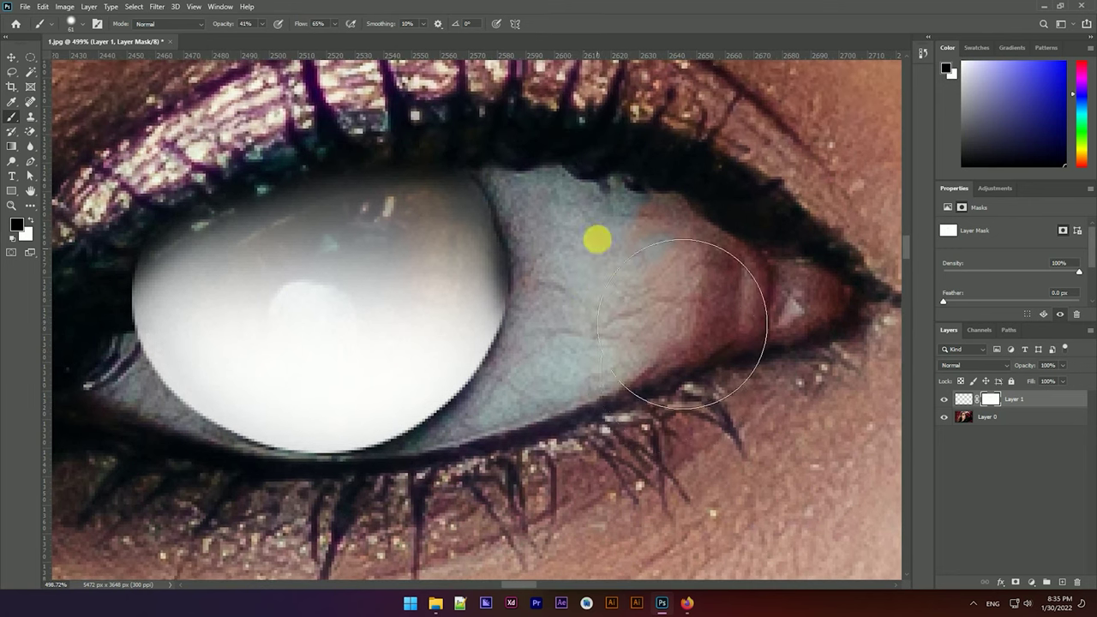
pyautogui.moveTo(592, 363); pyautogui.dragTo(530, 346)
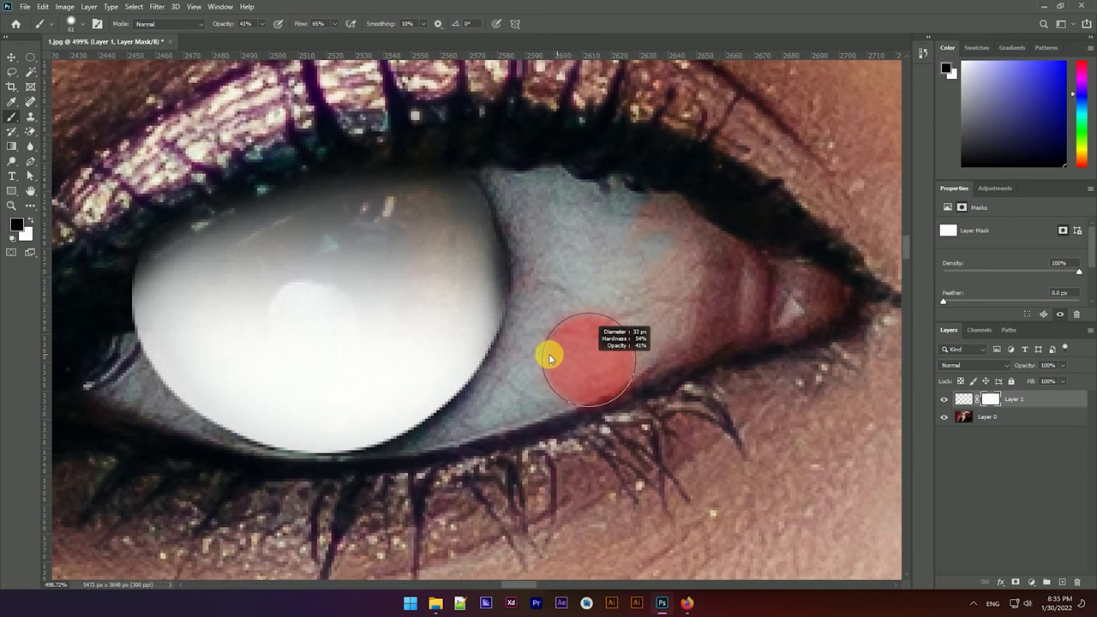
# Step: Mask the white along the left iris's lower edge and lower-left lash line
pyautogui.moveTo(452, 481)
pyautogui.mouseDown()
pyautogui.moveTo(387, 485)
pyautogui.moveTo(534, 357)
pyautogui.moveTo(403, 490)
pyautogui.mouseUp()
pyautogui.moveTo(603, 296)
pyautogui.mouseDown()
pyautogui.moveTo(512, 486)
pyautogui.moveTo(248, 519)
pyautogui.mouseUp()
pyautogui.hscroll(-5, 148, 308)
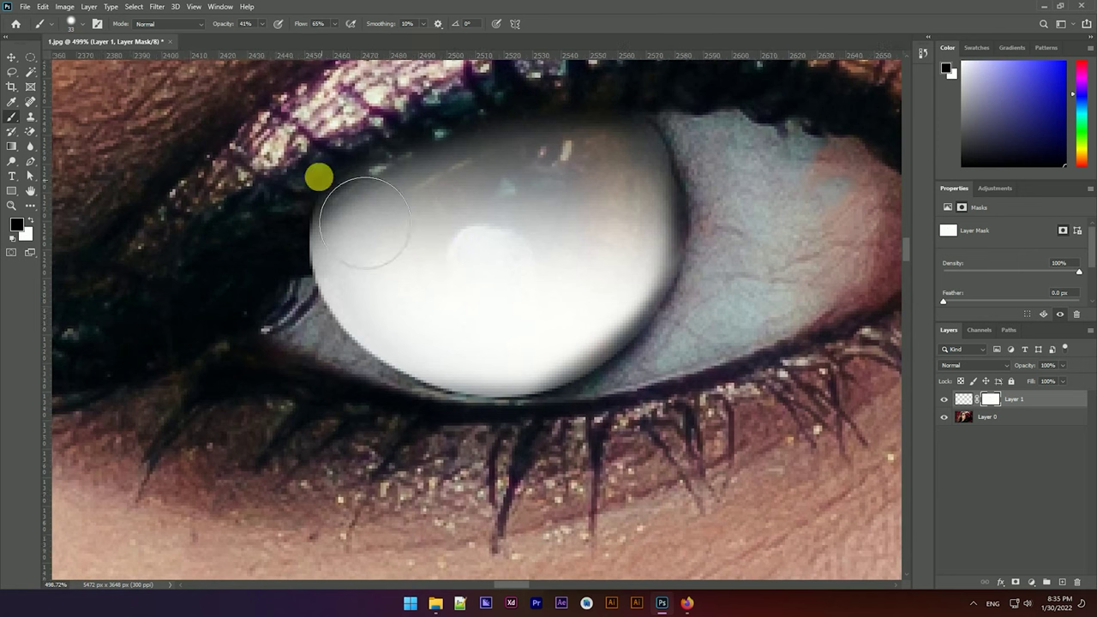
pyautogui.moveTo(290, 308)
pyautogui.mouseDown()
pyautogui.moveTo(613, 465)
pyautogui.moveTo(284, 369)
pyautogui.moveTo(335, 378)
pyautogui.mouseUp()
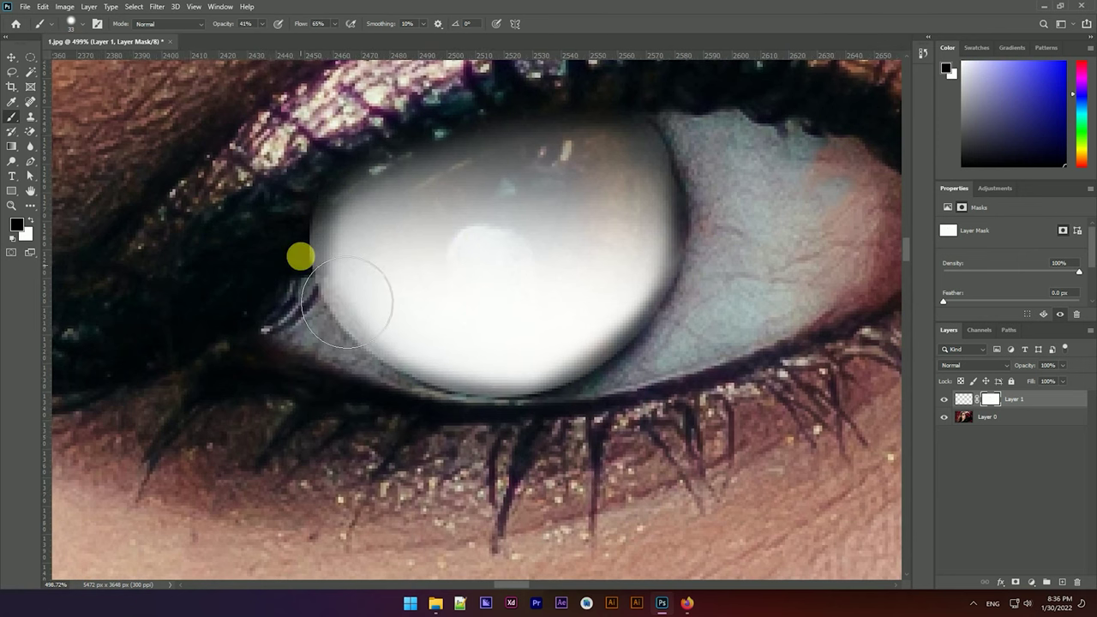
pyautogui.moveTo(308, 292)
pyautogui.mouseDown()
pyautogui.moveTo(315, 340)
pyautogui.moveTo(302, 254)
pyautogui.mouseUp()
pyautogui.moveTo(343, 372); pyautogui.dragTo(306, 300)
pyautogui.moveTo(352, 420)
pyautogui.mouseDown()
pyautogui.moveTo(634, 419)
pyautogui.moveTo(421, 431)
pyautogui.moveTo(644, 390)
pyautogui.moveTo(454, 427)
pyautogui.mouseUp()
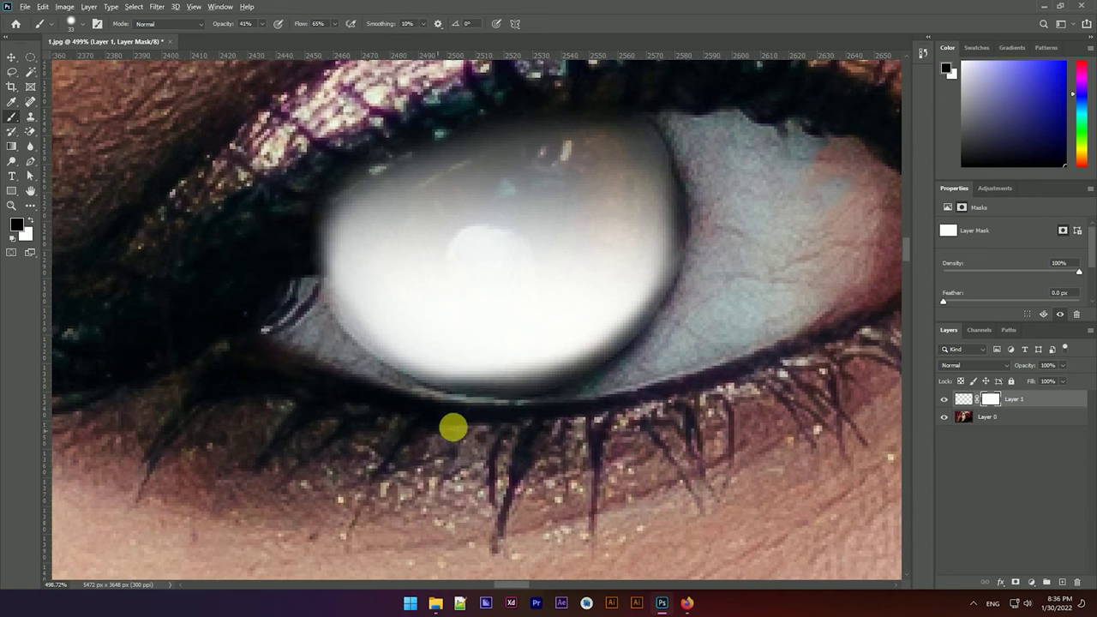
# Step: Mask the lower lid near the inner corner and the eye white beside the left iris
pyautogui.keyDown('alt'); pyautogui.rightClick(454, 427); pyautogui.keyUp('alt')
pyautogui.moveTo(600, 455)
pyautogui.mouseDown()
pyautogui.moveTo(512, 453)
pyautogui.moveTo(664, 433)
pyautogui.mouseUp()
pyautogui.moveTo(274, 311)
pyautogui.mouseDown()
pyautogui.moveTo(526, 495)
pyautogui.moveTo(450, 484)
pyautogui.mouseUp()
pyautogui.scroll(-1, 532, 261)
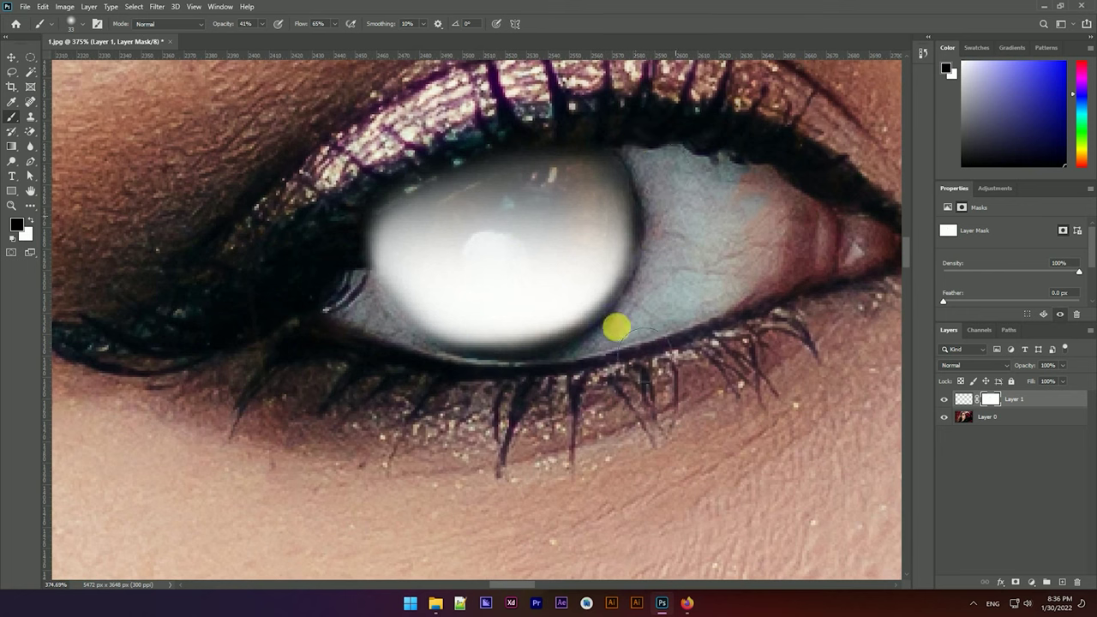
pyautogui.moveTo(685, 228); pyautogui.dragTo(583, 375)
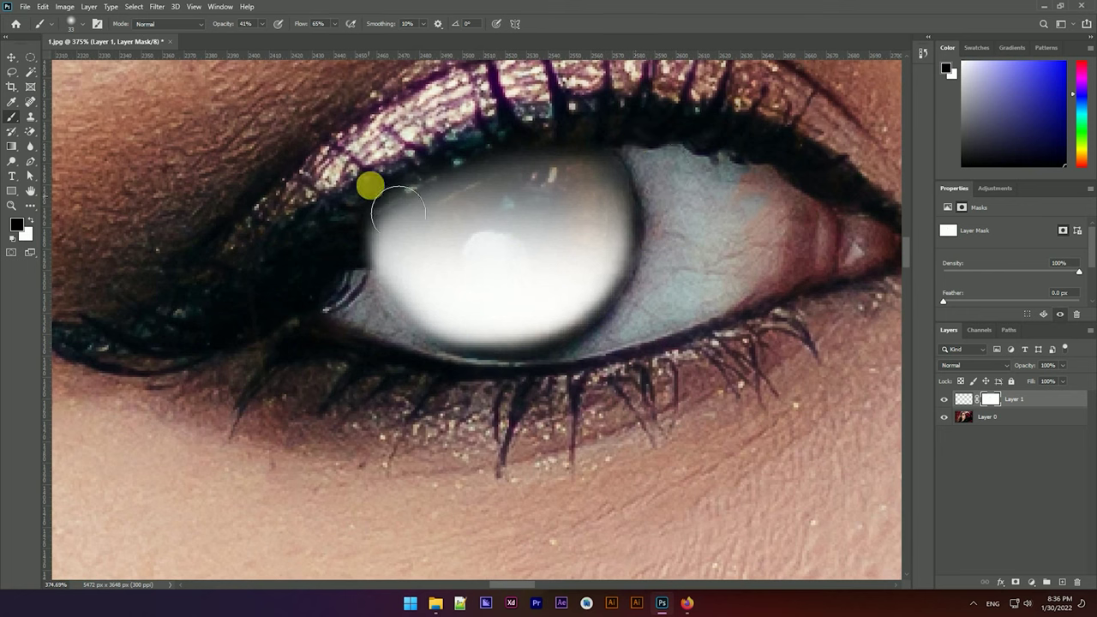
pyautogui.scroll(-2, 466, 343)
pyautogui.scroll(-2, 428, 306)
# Step: Zoom into the right eye and set a smaller brush size
pyautogui.scroll(-2, 421, 299)
pyautogui.scroll(-1, 437, 309)
pyautogui.scroll(2, 480, 292)
pyautogui.scroll(1, 668, 282)
pyautogui.moveTo(764, 249)
pyautogui.mouseDown()
pyautogui.moveTo(431, 286)
pyautogui.moveTo(485, 293)
pyautogui.mouseUp()
pyautogui.scroll(2, 428, 280)
pyautogui.scroll(2, 430, 280)
pyautogui.moveTo(474, 127); pyautogui.dragTo(261, 73)
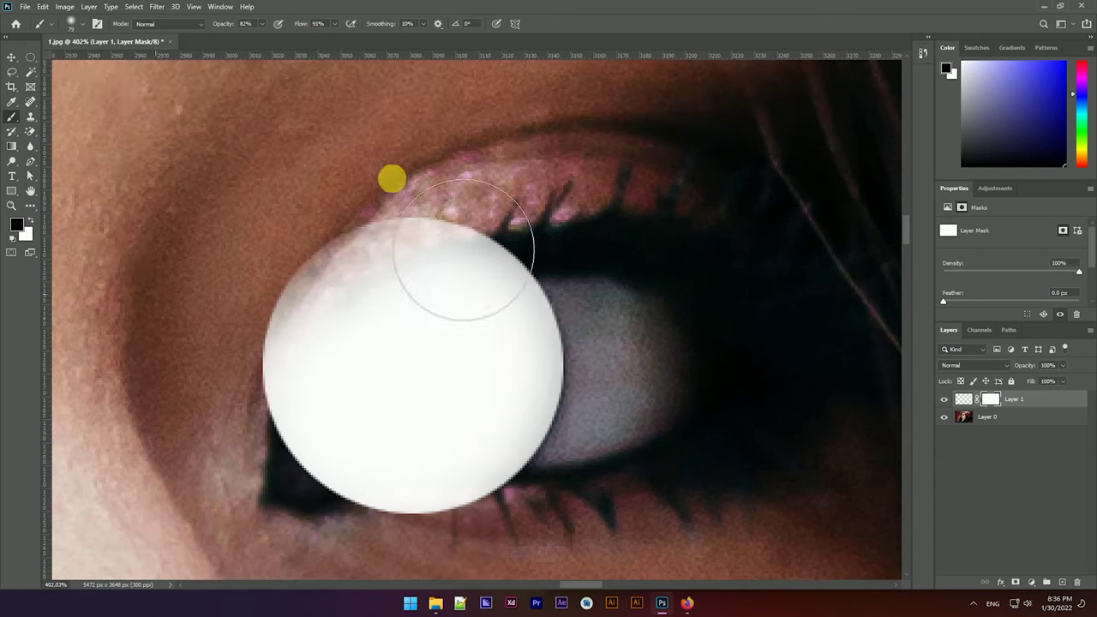
# Step: Mask the white disc's top edge off the right upper eyelid
pyautogui.moveTo(466, 257); pyautogui.dragTo(280, 310)
pyautogui.moveTo(332, 187)
pyautogui.mouseDown()
pyautogui.moveTo(363, 349)
pyautogui.moveTo(354, 334)
pyautogui.mouseUp()
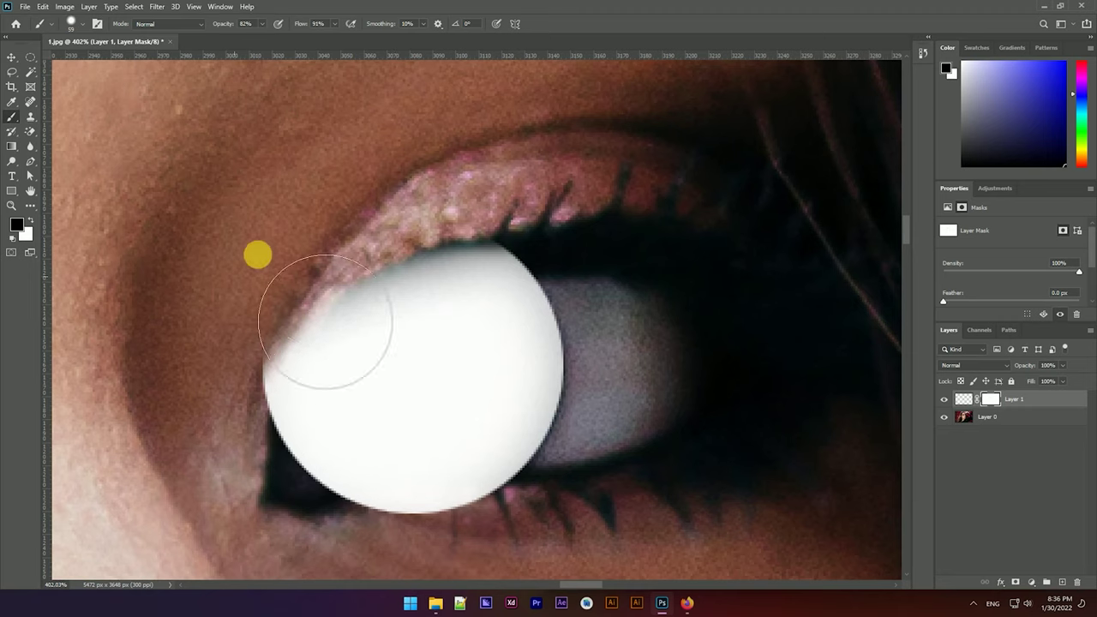
pyautogui.moveTo(321, 343)
pyautogui.mouseDown()
pyautogui.moveTo(376, 307)
pyautogui.moveTo(340, 339)
pyautogui.moveTo(271, 468)
pyautogui.moveTo(290, 419)
pyautogui.mouseUp()
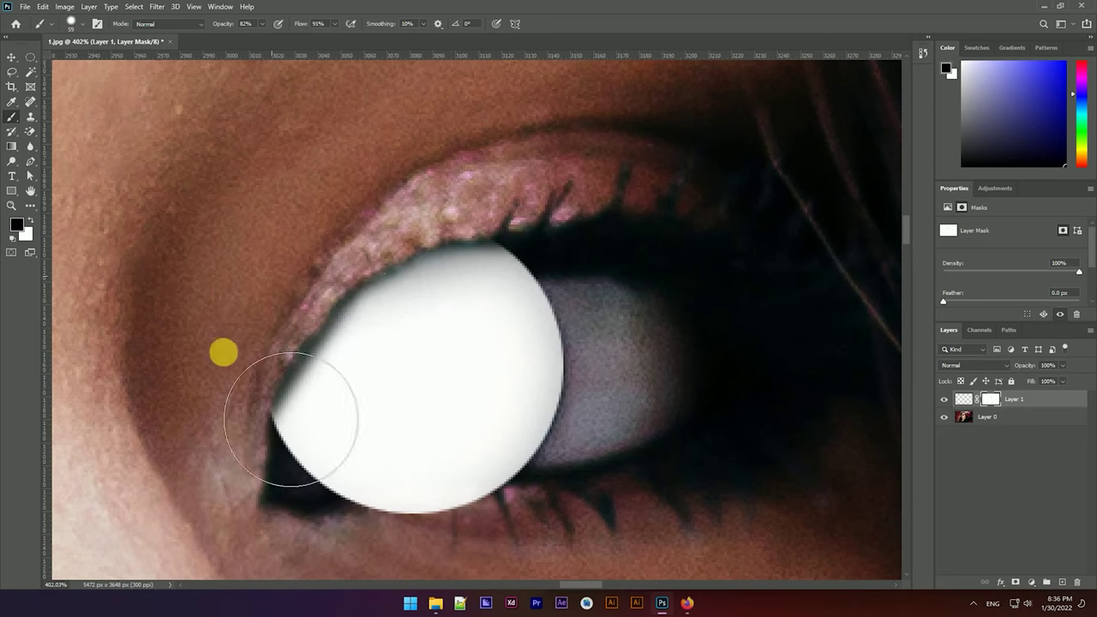
pyautogui.moveTo(257, 535)
pyautogui.mouseDown()
pyautogui.moveTo(328, 406)
pyautogui.moveTo(314, 404)
pyautogui.moveTo(317, 386)
pyautogui.moveTo(369, 502)
pyautogui.moveTo(360, 477)
pyautogui.moveTo(588, 527)
pyautogui.mouseUp()
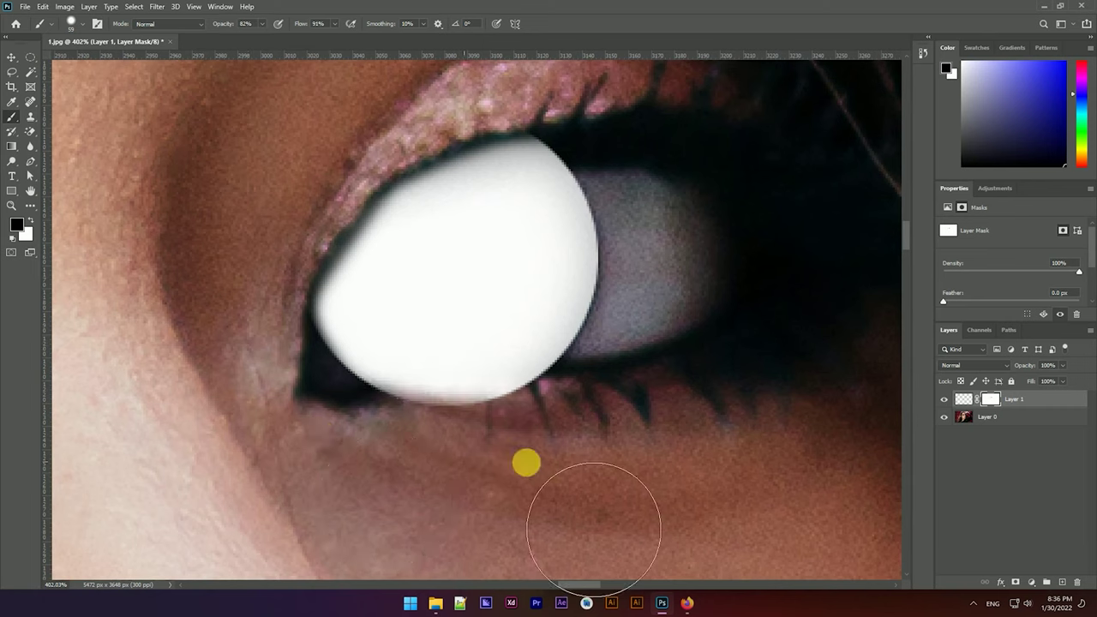
# Step: Mask the white disc back along the right eye's lower lid
pyautogui.keyDown('alt'); pyautogui.rightClick(537, 385); pyautogui.keyUp('alt')
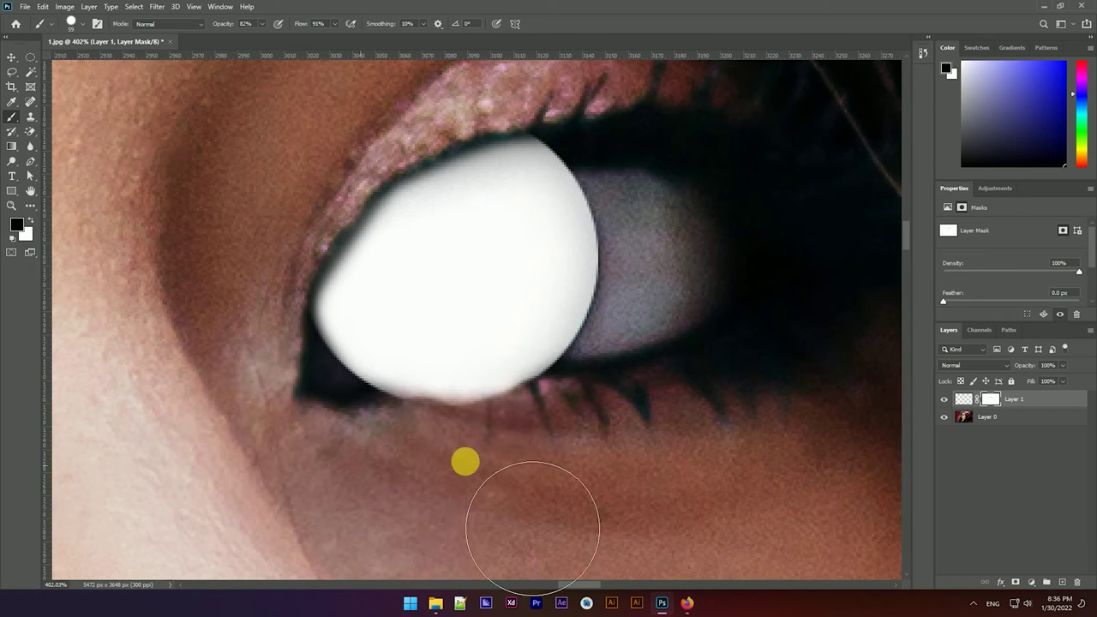
pyautogui.moveTo(544, 439)
pyautogui.mouseDown()
pyautogui.moveTo(326, 448)
pyautogui.moveTo(620, 431)
pyautogui.moveTo(328, 436)
pyautogui.mouseUp()
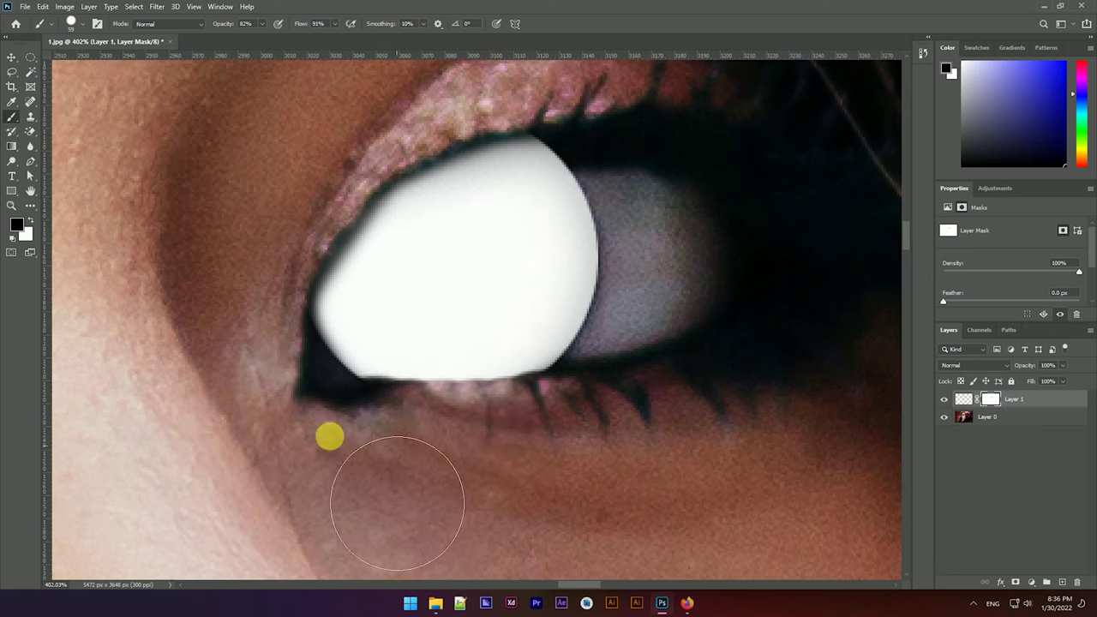
pyautogui.moveTo(390, 490)
pyautogui.mouseDown()
pyautogui.moveTo(674, 490)
pyautogui.moveTo(440, 502)
pyautogui.moveTo(661, 503)
pyautogui.moveTo(340, 437)
pyautogui.mouseUp()
pyautogui.moveTo(259, 348)
pyautogui.mouseDown()
pyautogui.moveTo(250, 300)
pyautogui.moveTo(318, 367)
pyautogui.moveTo(380, 477)
pyautogui.moveTo(324, 388)
pyautogui.mouseUp()
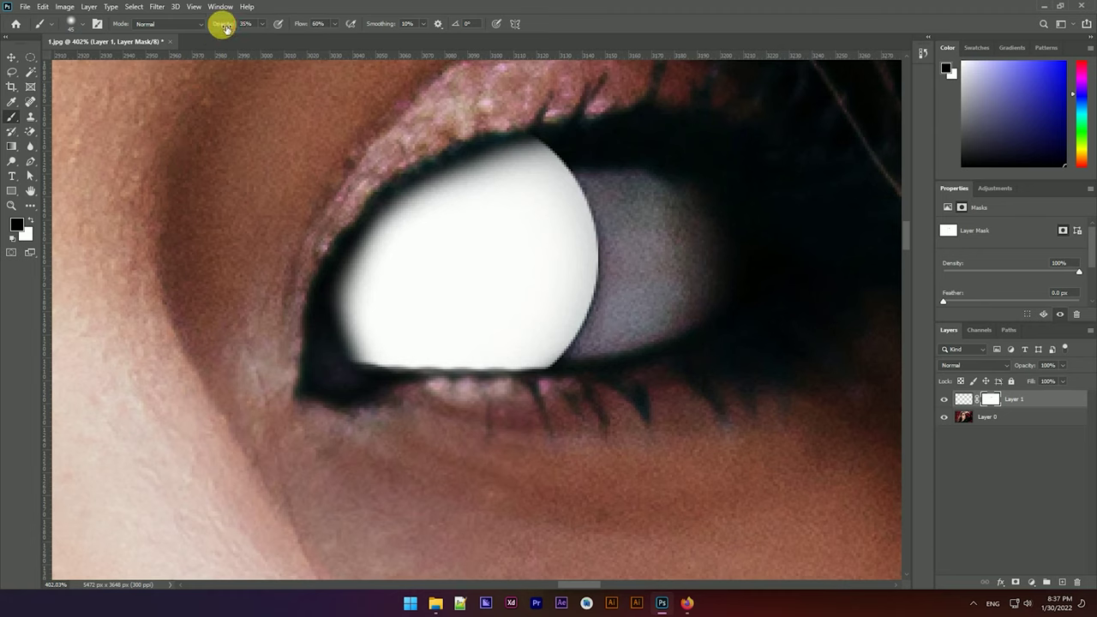
# Step: Mask the right eye's white along its upper-right and right edges down to the lower lid
pyautogui.scroll(-5, 380, 208)
pyautogui.scroll(5, 458, 269)
pyautogui.click(519, 196)
pyautogui.moveTo(549, 204)
pyautogui.mouseDown()
pyautogui.moveTo(541, 209)
pyautogui.moveTo(485, 135)
pyautogui.mouseUp()
pyautogui.moveTo(550, 189)
pyautogui.mouseDown()
pyautogui.moveTo(612, 311)
pyautogui.moveTo(614, 343)
pyautogui.moveTo(617, 312)
pyautogui.moveTo(565, 335)
pyautogui.mouseUp()
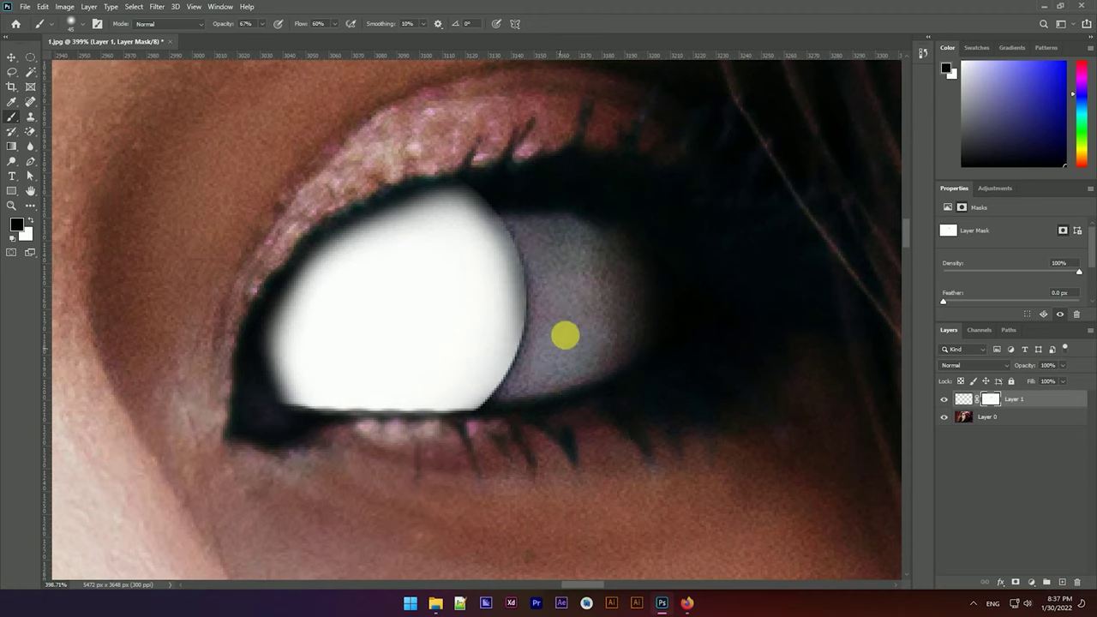
pyautogui.moveTo(570, 250)
pyautogui.mouseDown()
pyautogui.moveTo(612, 325)
pyautogui.moveTo(612, 372)
pyautogui.moveTo(597, 440)
pyautogui.moveTo(593, 431)
pyautogui.moveTo(520, 506)
pyautogui.mouseUp()
pyautogui.moveTo(451, 465)
pyautogui.mouseDown()
pyautogui.moveTo(425, 451)
pyautogui.moveTo(288, 453)
pyautogui.moveTo(535, 461)
pyautogui.mouseUp()
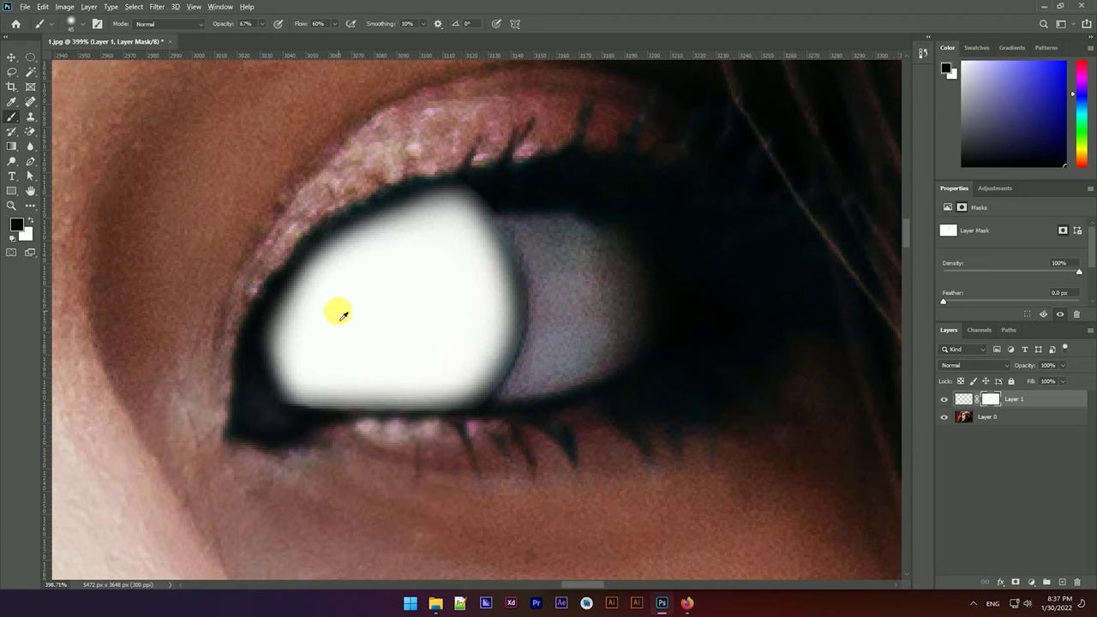
# Step: Enlarge the brush to 94 px and fade the upper-left part of the white patch
pyautogui.moveTo(338, 311); pyautogui.dragTo(405, 279)
pyautogui.moveTo(339, 233); pyautogui.dragTo(429, 264)
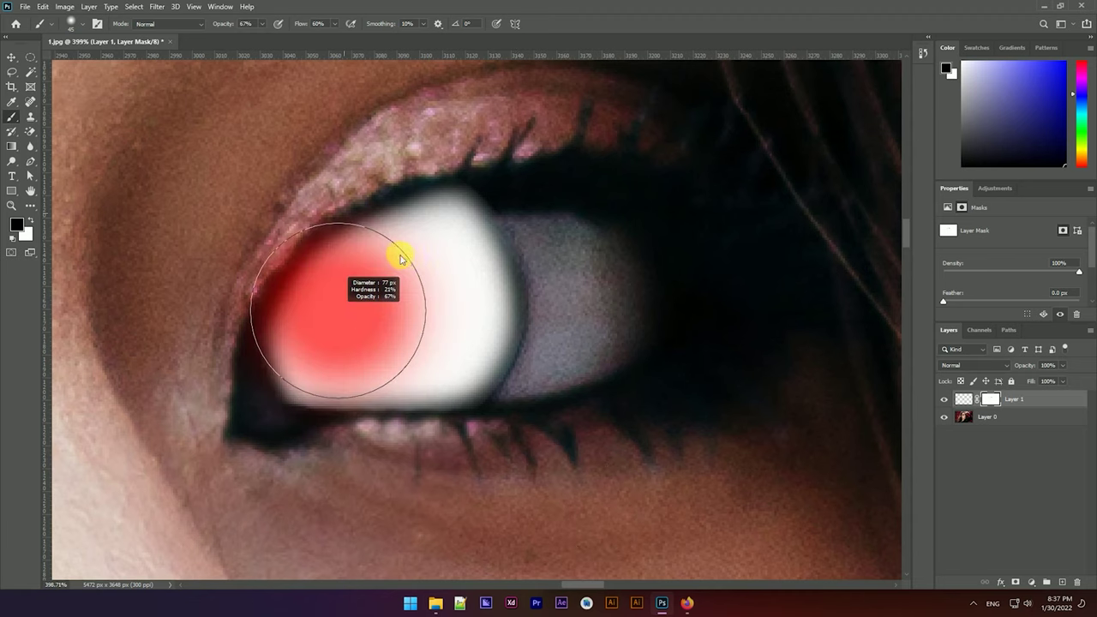
pyautogui.moveTo(298, 224)
pyautogui.mouseDown()
pyautogui.moveTo(335, 252)
pyautogui.moveTo(329, 166)
pyautogui.moveTo(350, 138)
pyautogui.moveTo(227, 257)
pyautogui.mouseUp()
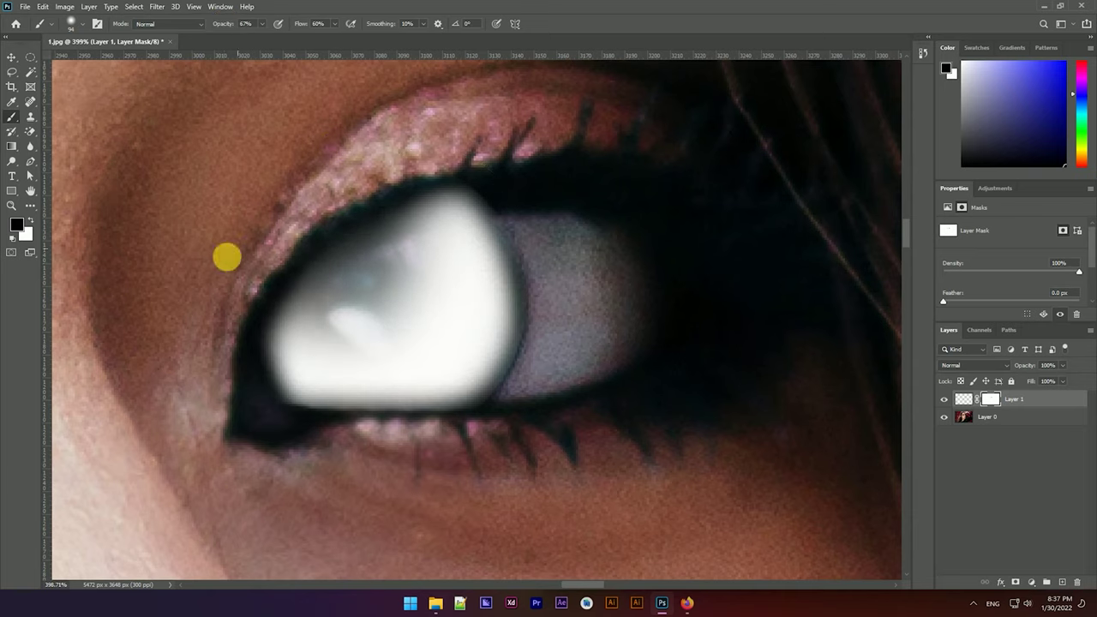
pyautogui.scroll(-3, 299, 229)
# Step: Zoom out, switch to the Move tool, and set Layer 1's blend mode to Overlay
pyautogui.scroll(-3, 417, 197)
pyautogui.scroll(-2, 448, 213)
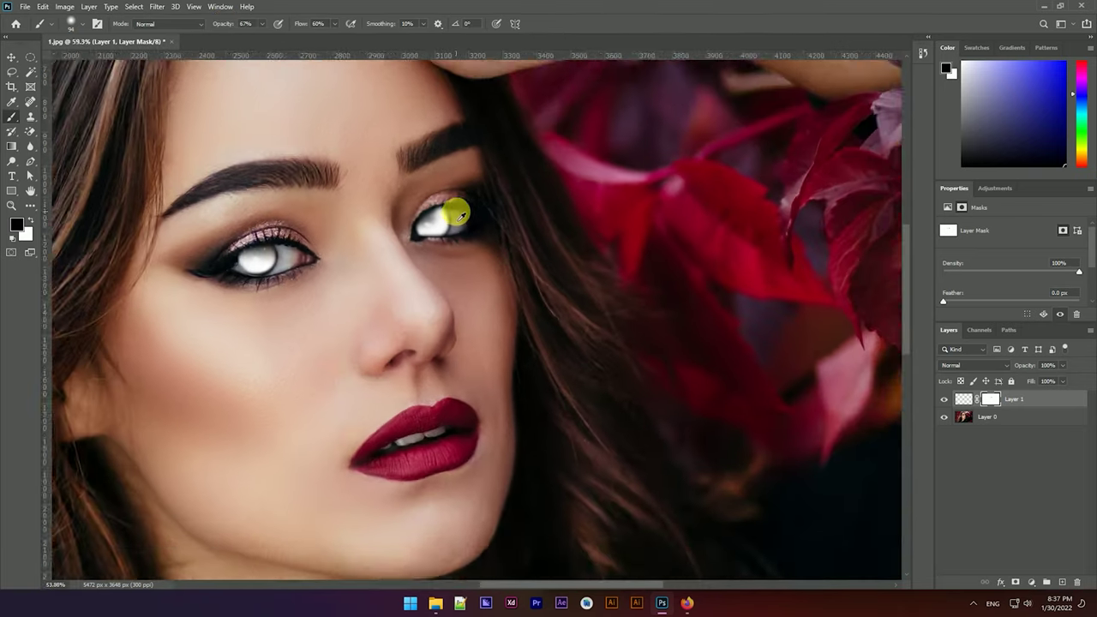
pyautogui.scroll(-2, 460, 214)
pyautogui.scroll(2, 455, 203)
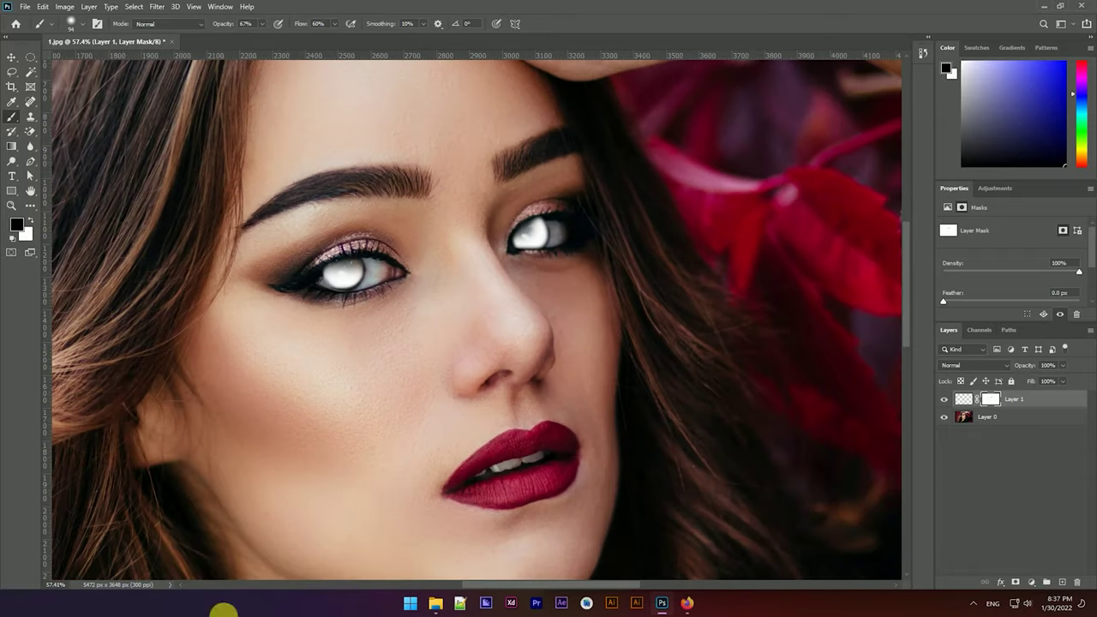
pyautogui.click(11, 58)
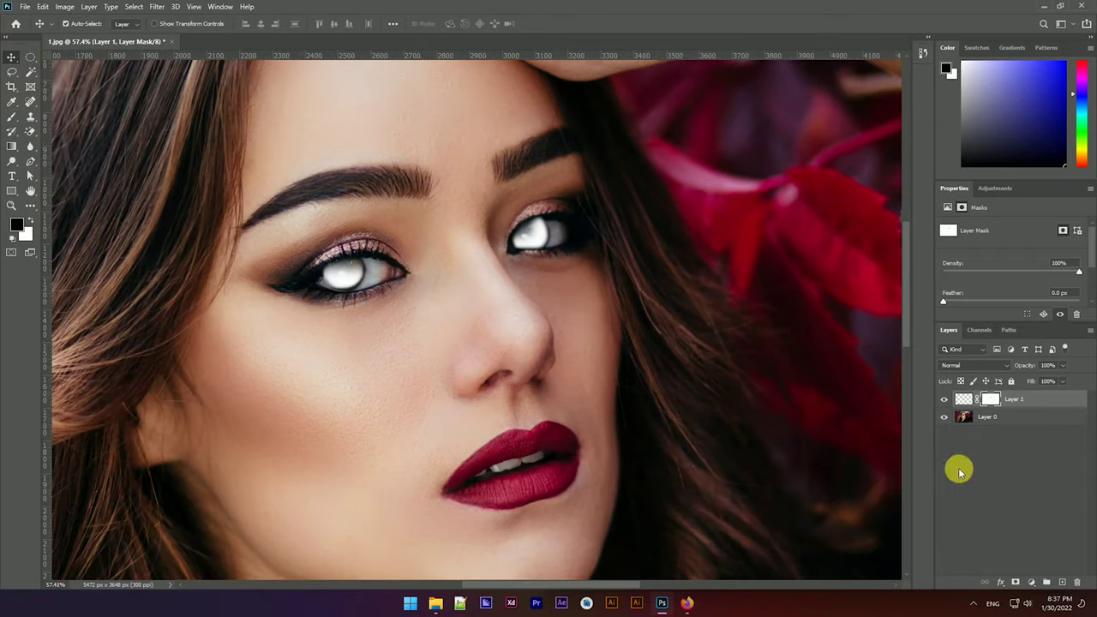
pyautogui.click(984, 365)
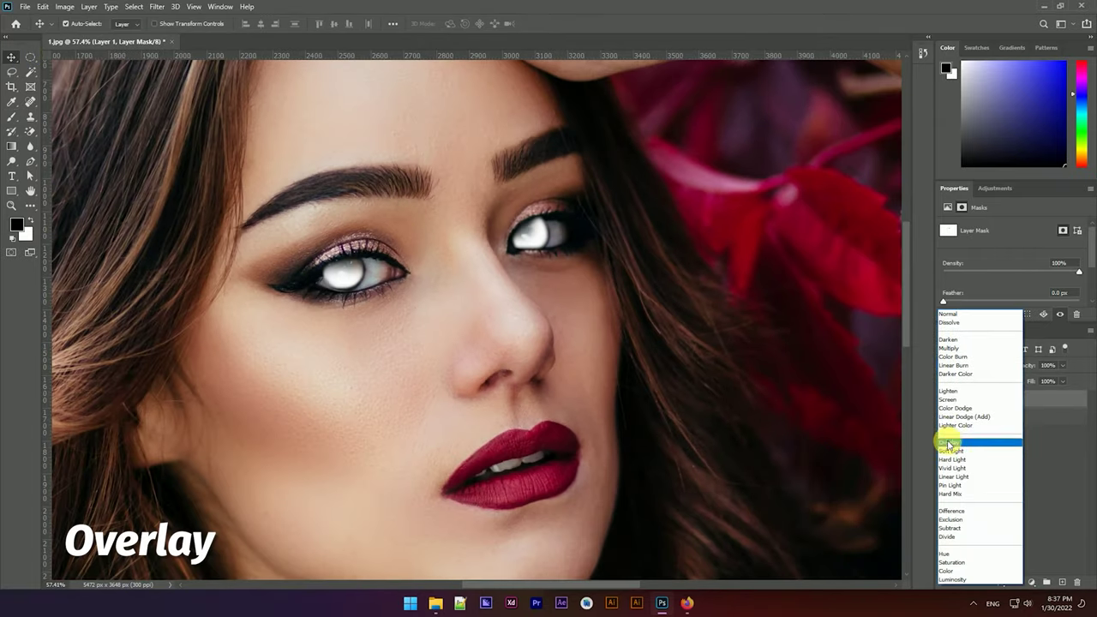
pyautogui.click(950, 442)
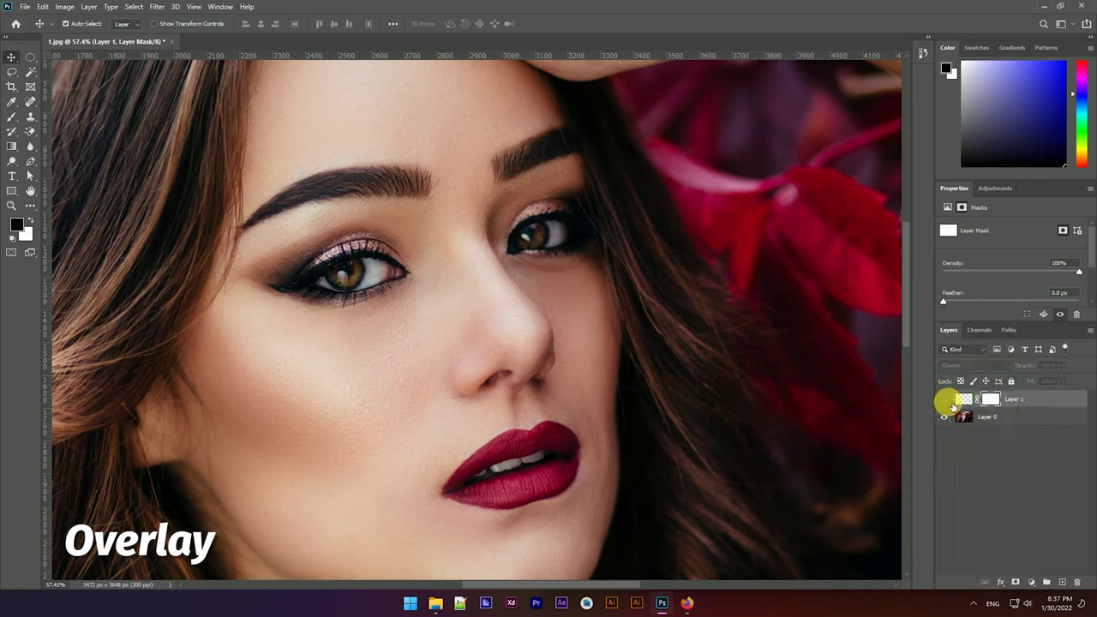
pyautogui.scroll(3, 367, 257)
pyautogui.scroll(2, 367, 257)
pyautogui.scroll(-3, 367, 253)
pyautogui.scroll(-2, 403, 244)
pyautogui.scroll(-3, 410, 231)
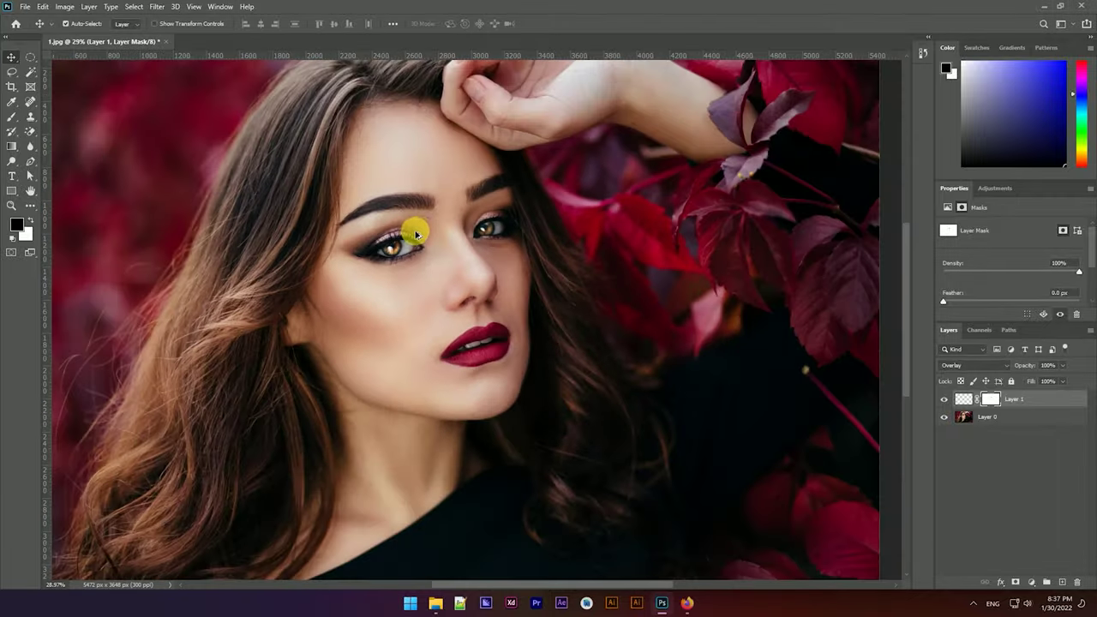
pyautogui.scroll(2, 520, 215)
pyautogui.scroll(1, 526, 215)
pyautogui.scroll(1, 527, 206)
pyautogui.scroll(-2, 525, 202)
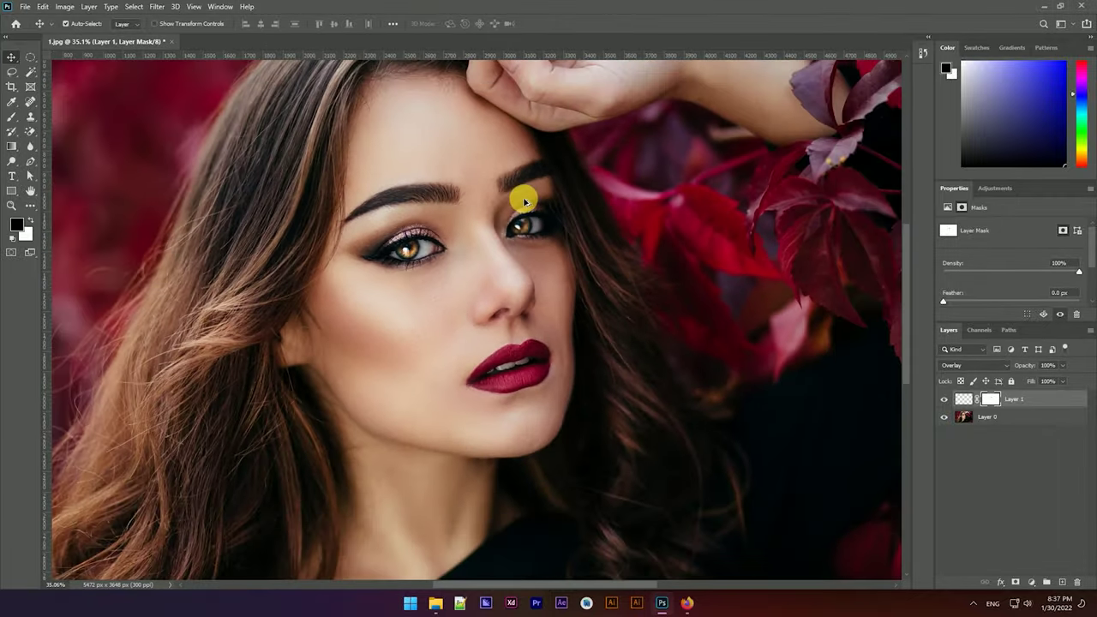
pyautogui.scroll(-1, 506, 210)
pyautogui.scroll(2, 484, 180)
pyautogui.scroll(-1, 483, 180)
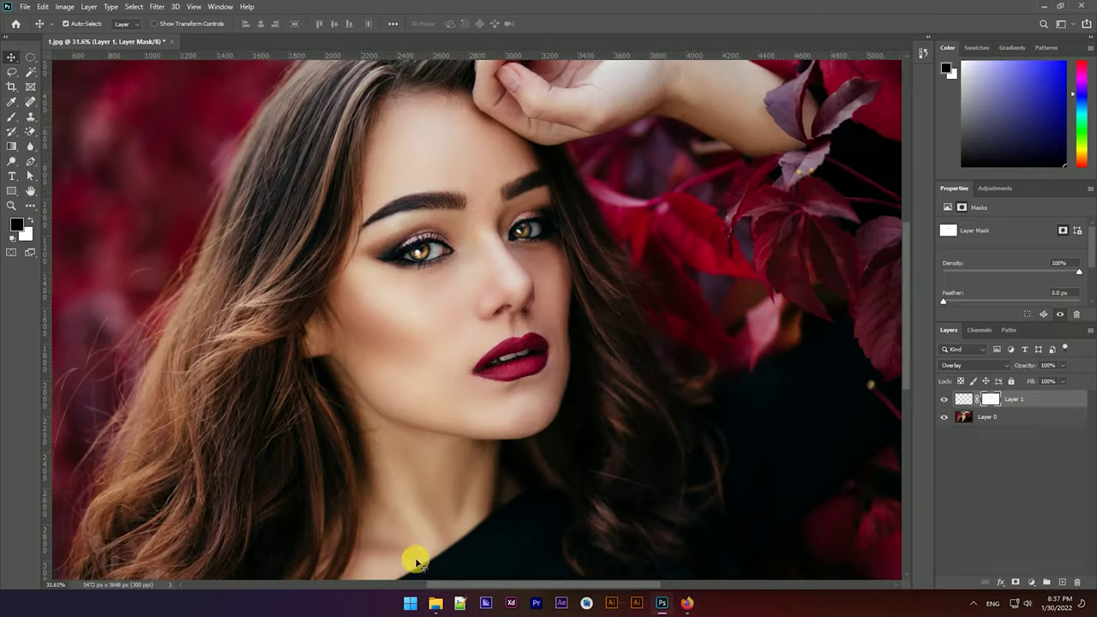
pyautogui.scroll(3, 433, 221)
pyautogui.scroll(2, 403, 294)
pyautogui.scroll(-1, 437, 248)
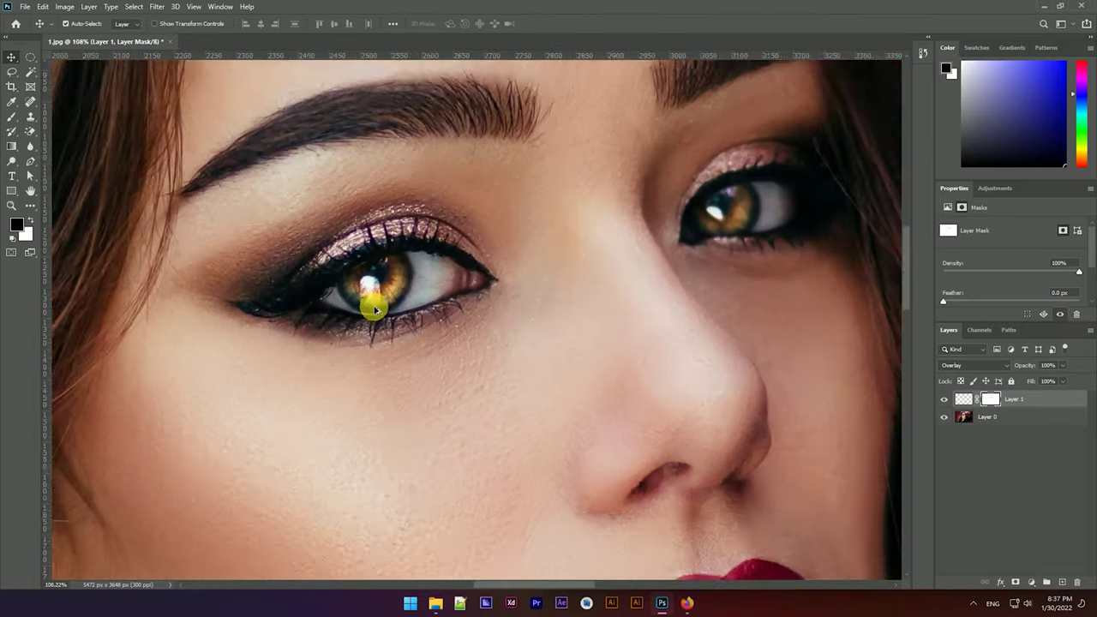
pyautogui.scroll(2, 639, 240)
pyautogui.scroll(-1, 686, 257)
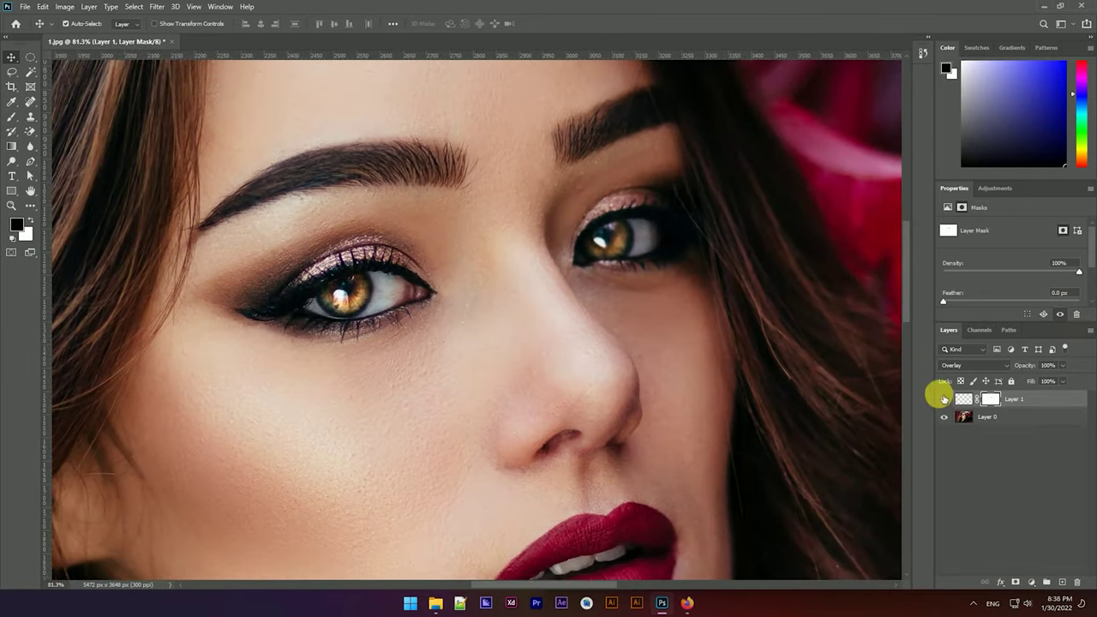